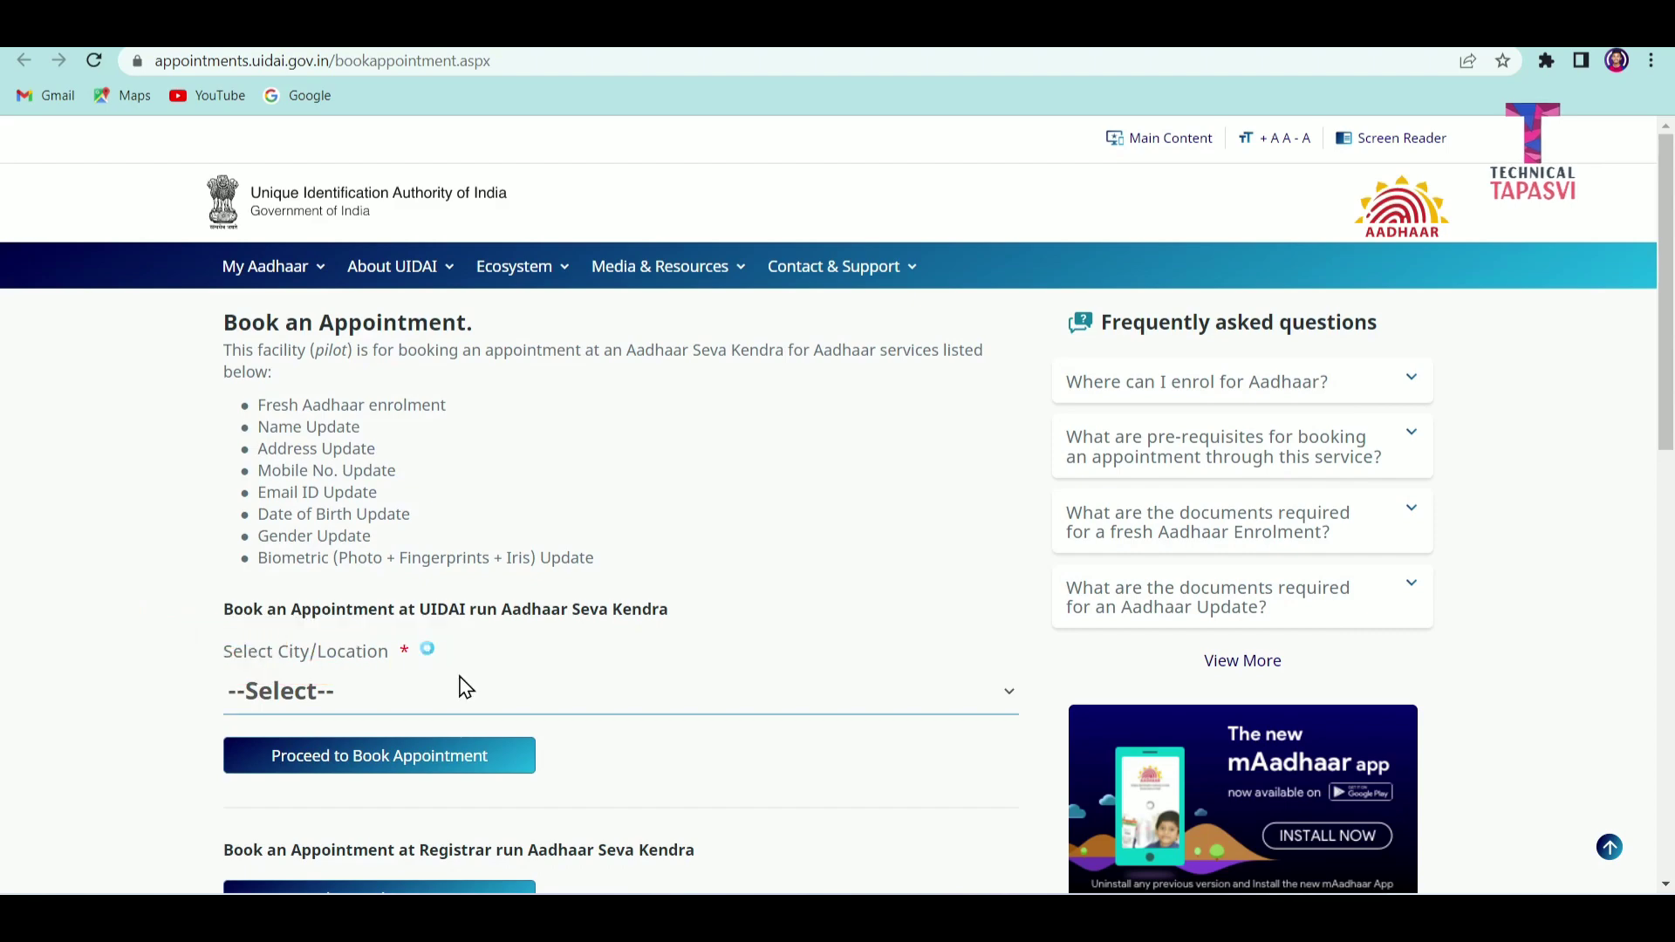
# Step: Select the Bangalore - Grand Majestic Gandhinagar centre and proceed to appointment booking
pyautogui.click(445, 703)
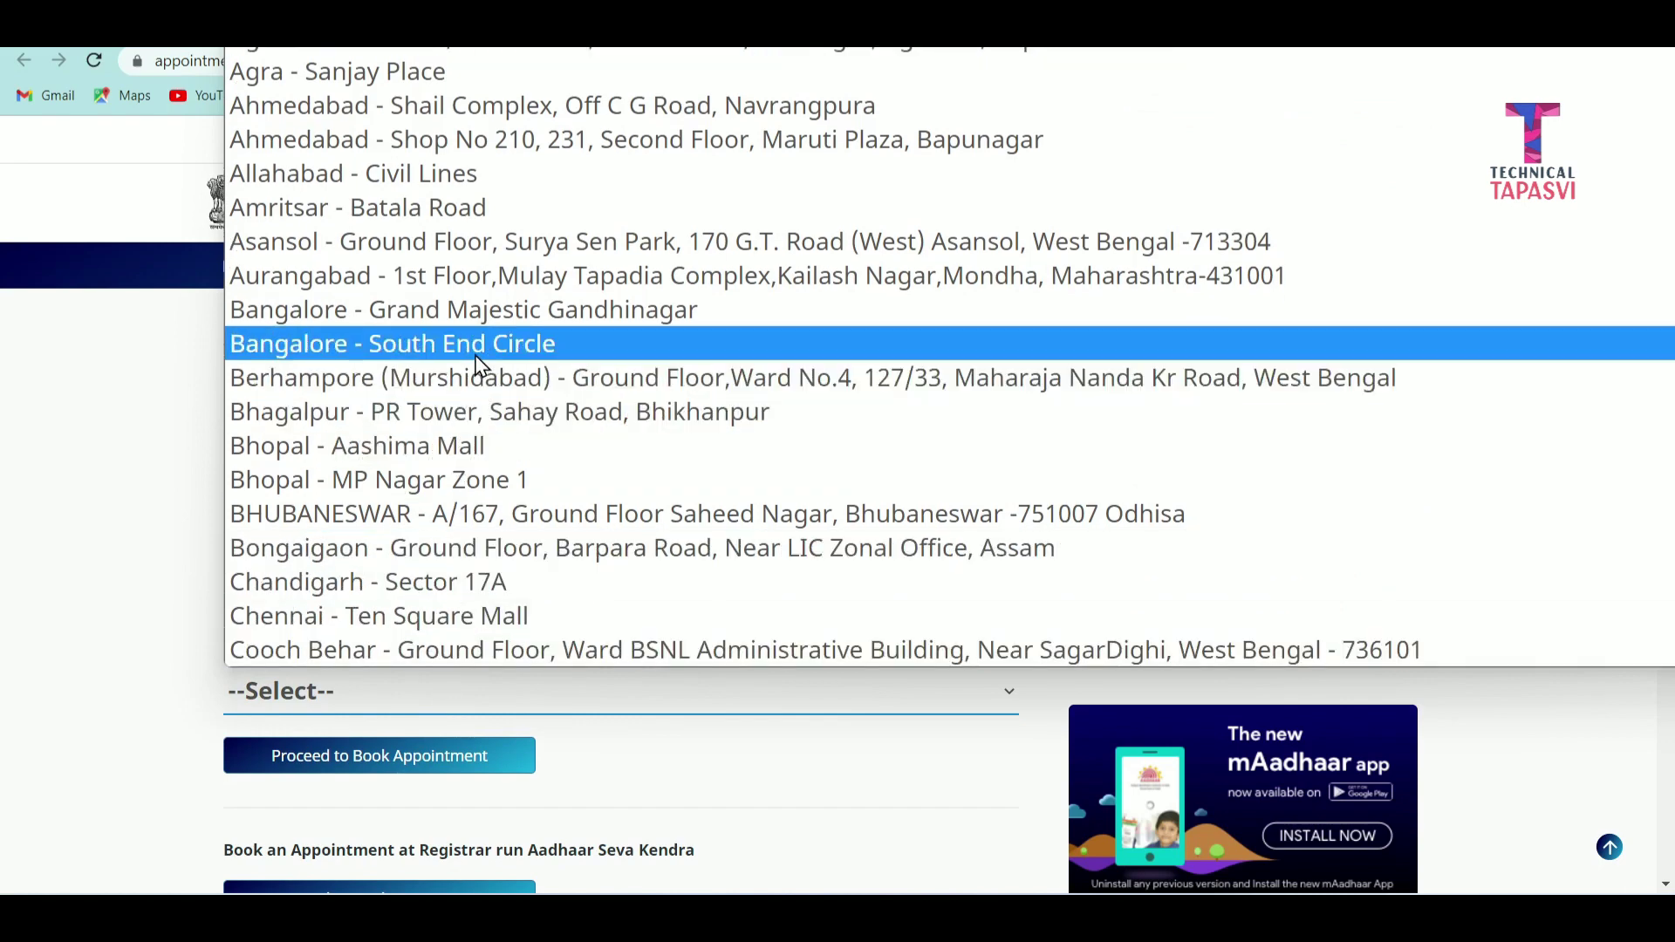
pyautogui.click(462, 309)
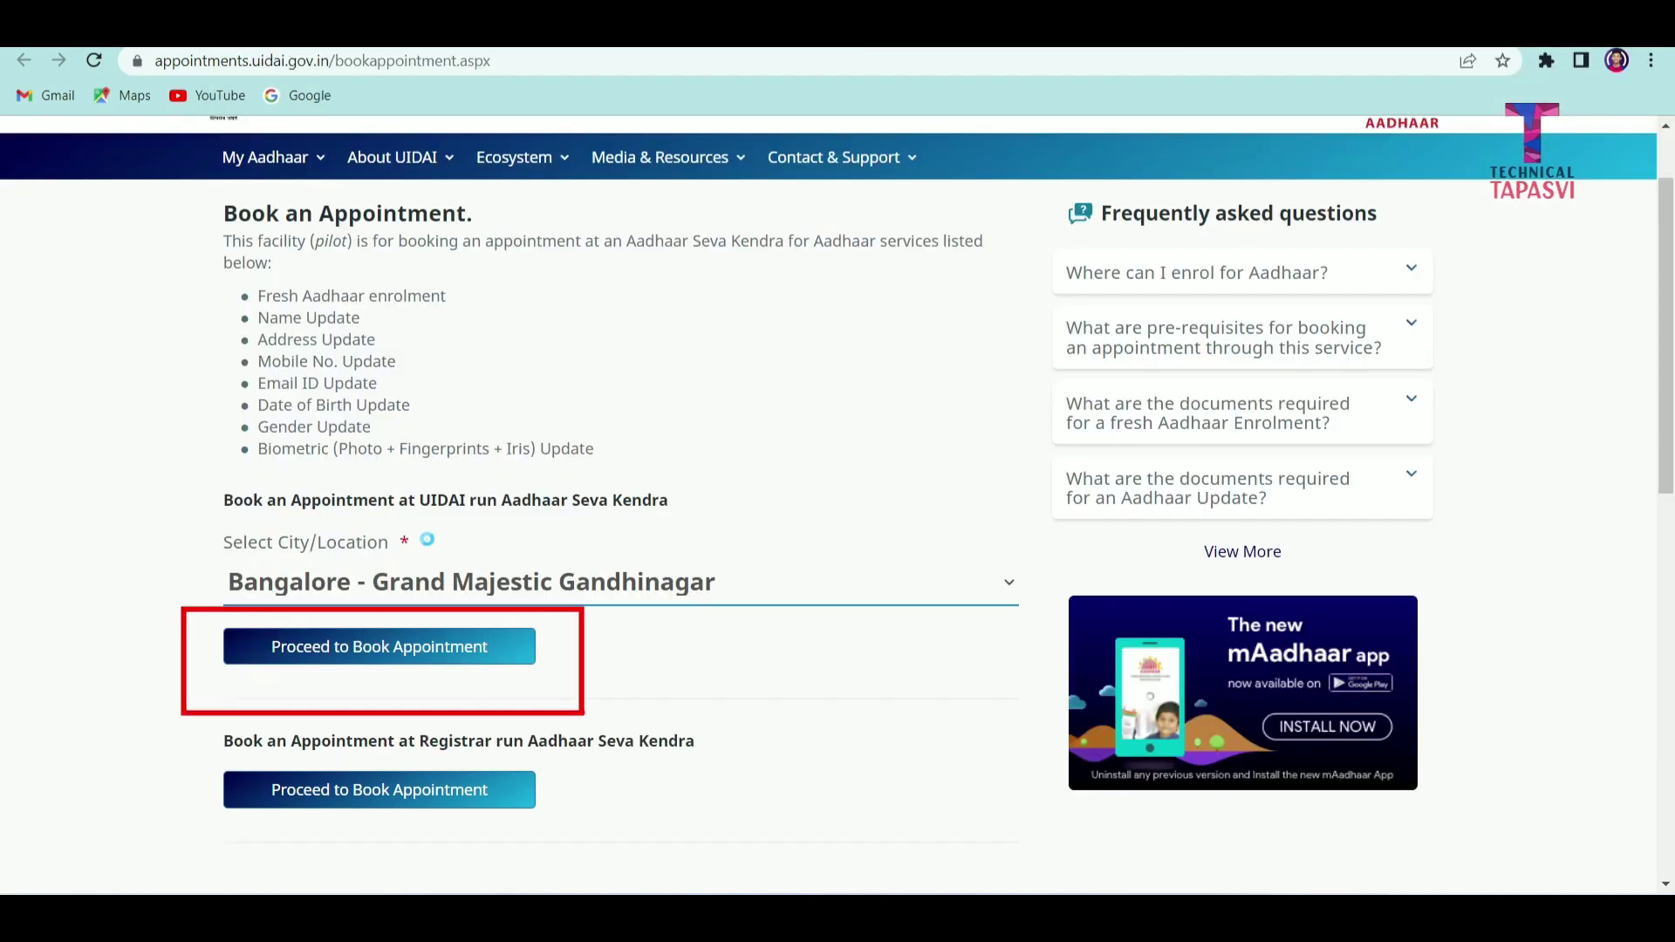
pyautogui.click(471, 663)
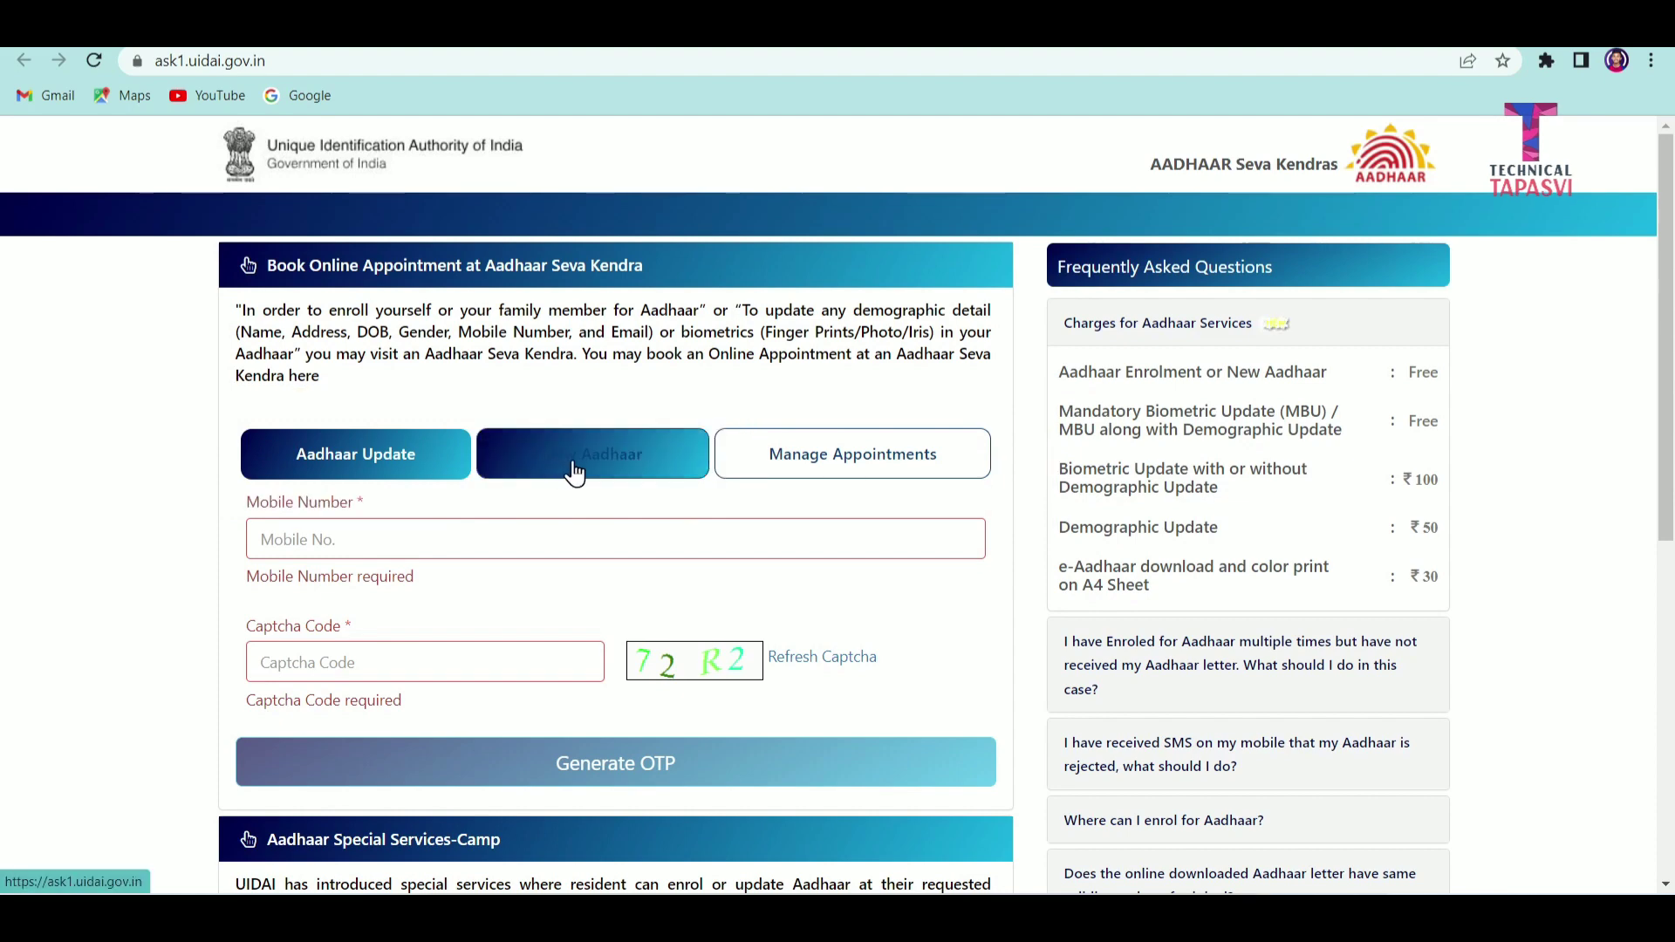
# Step: Choose the New Aadhaar booking, enter the received OTP and verify it
pyautogui.click(620, 476)
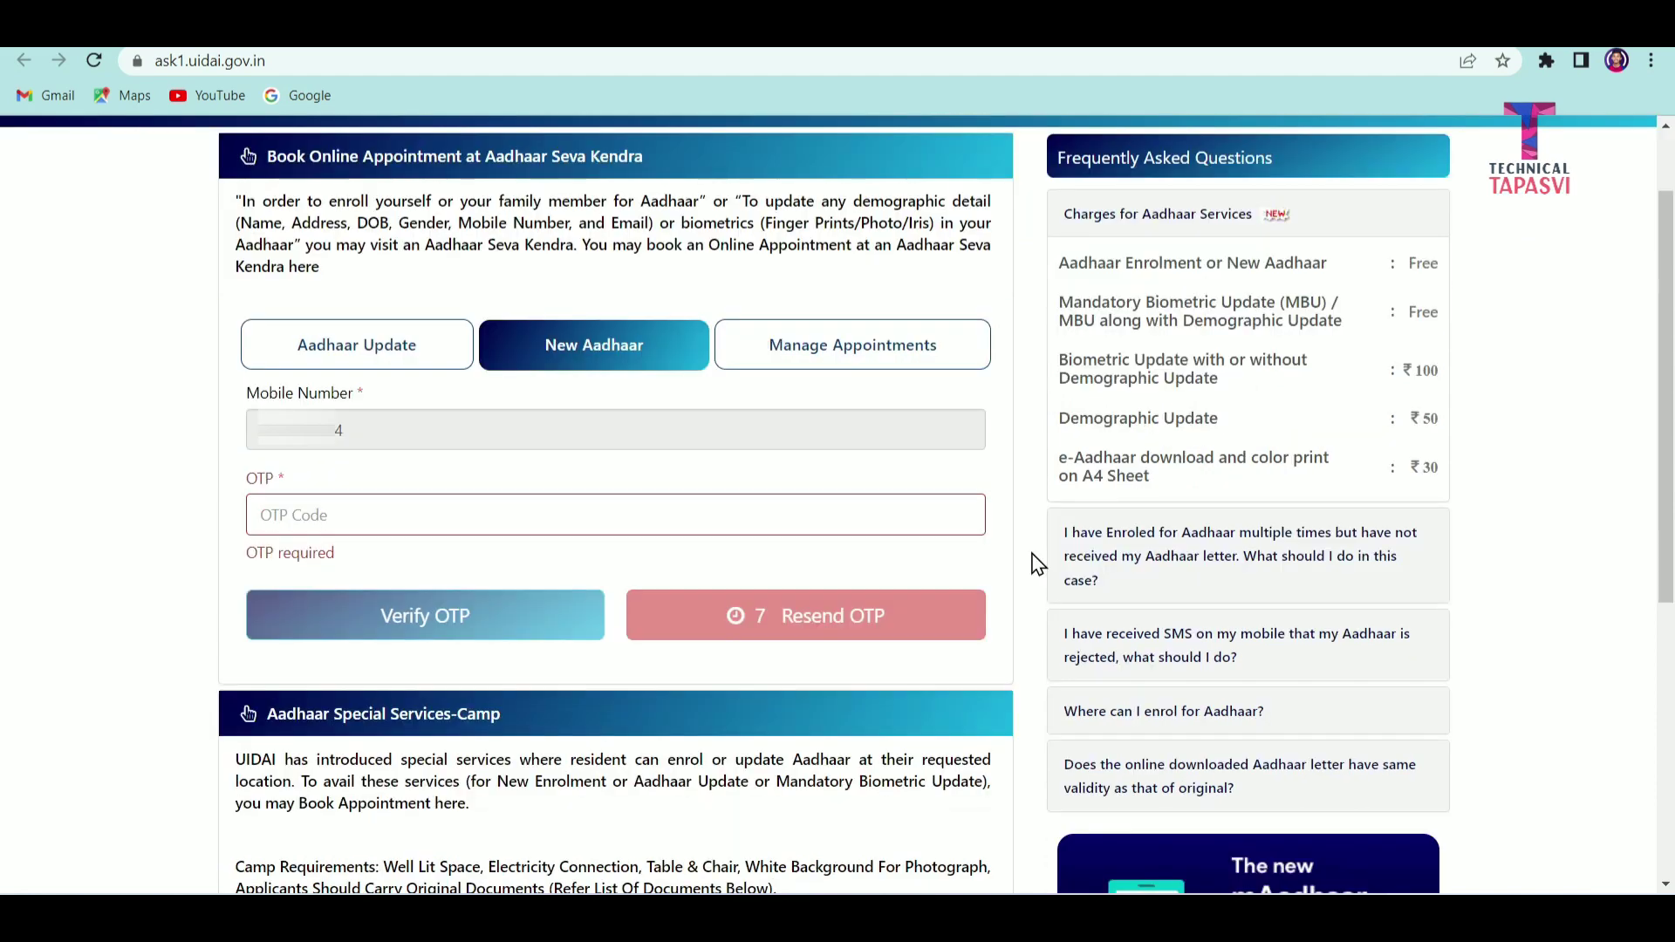
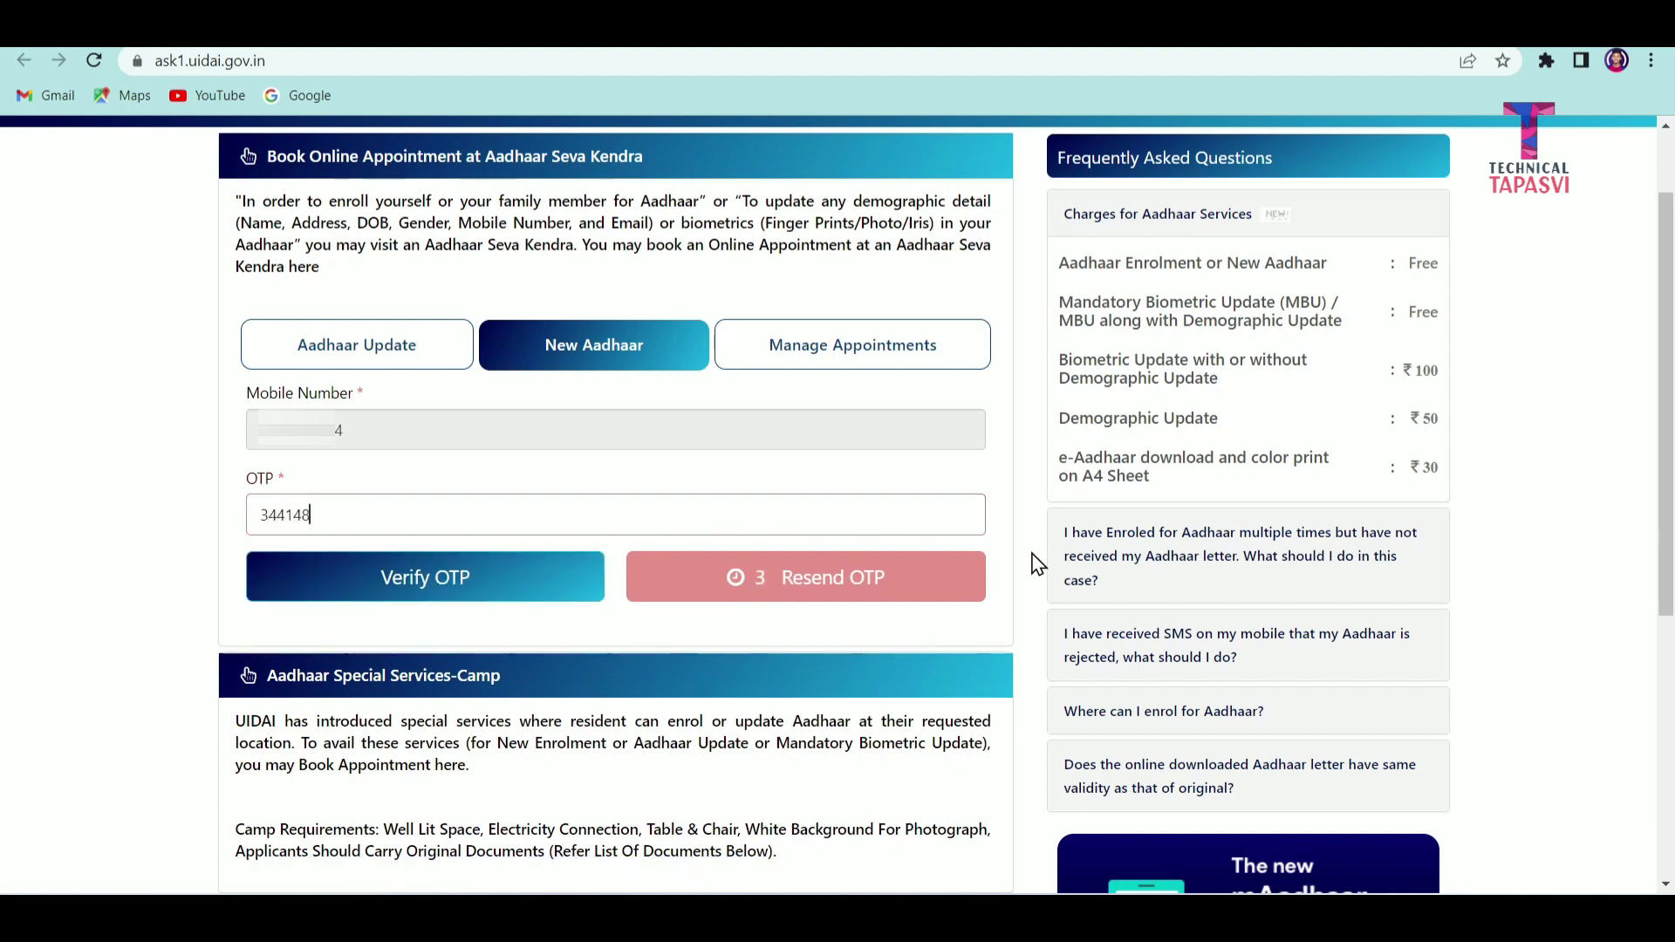
pyautogui.click(447, 580)
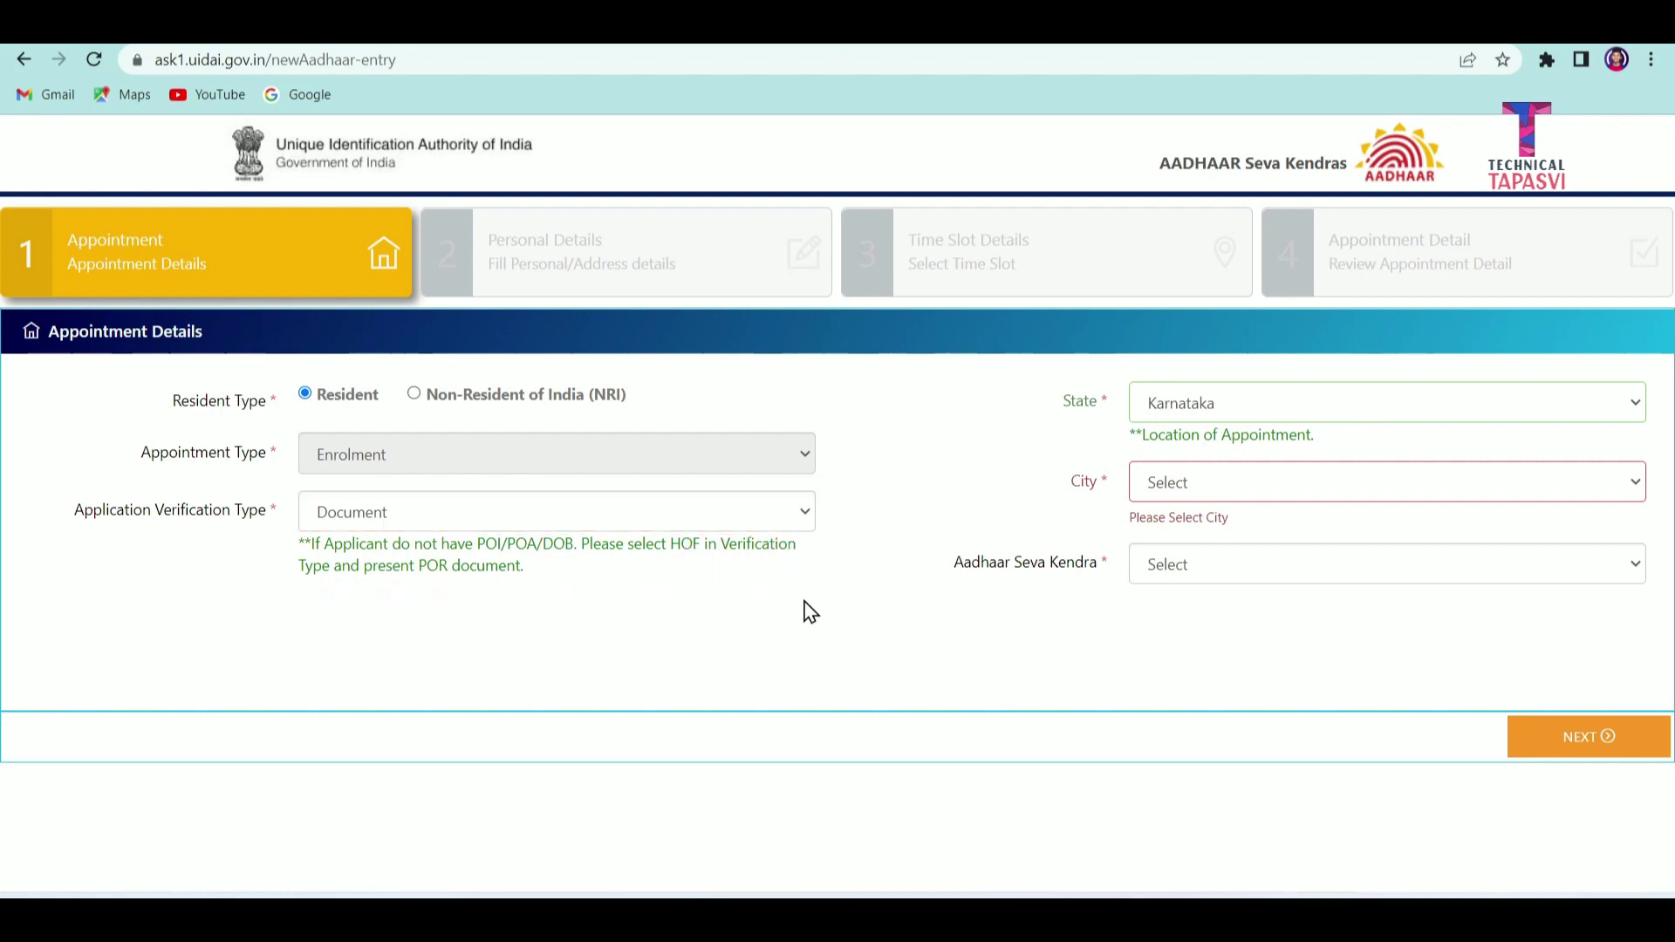
# Step: Set Application Verification Type to HOF and the city to Bengaluru
pyautogui.click(465, 523)
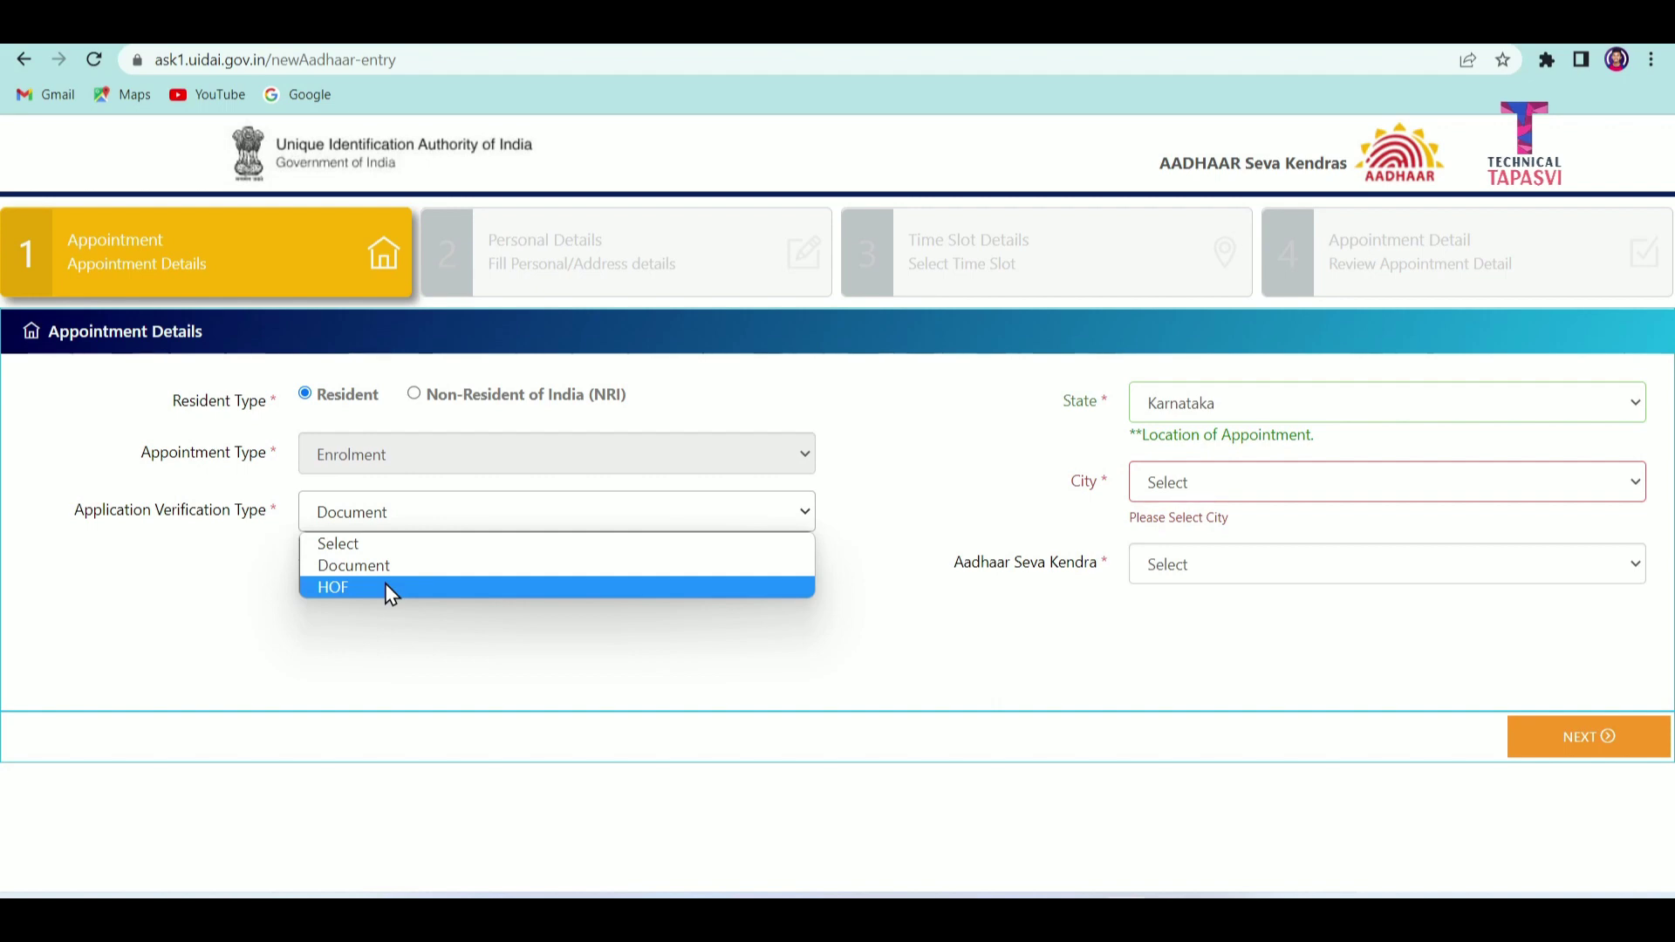
pyautogui.click(390, 589)
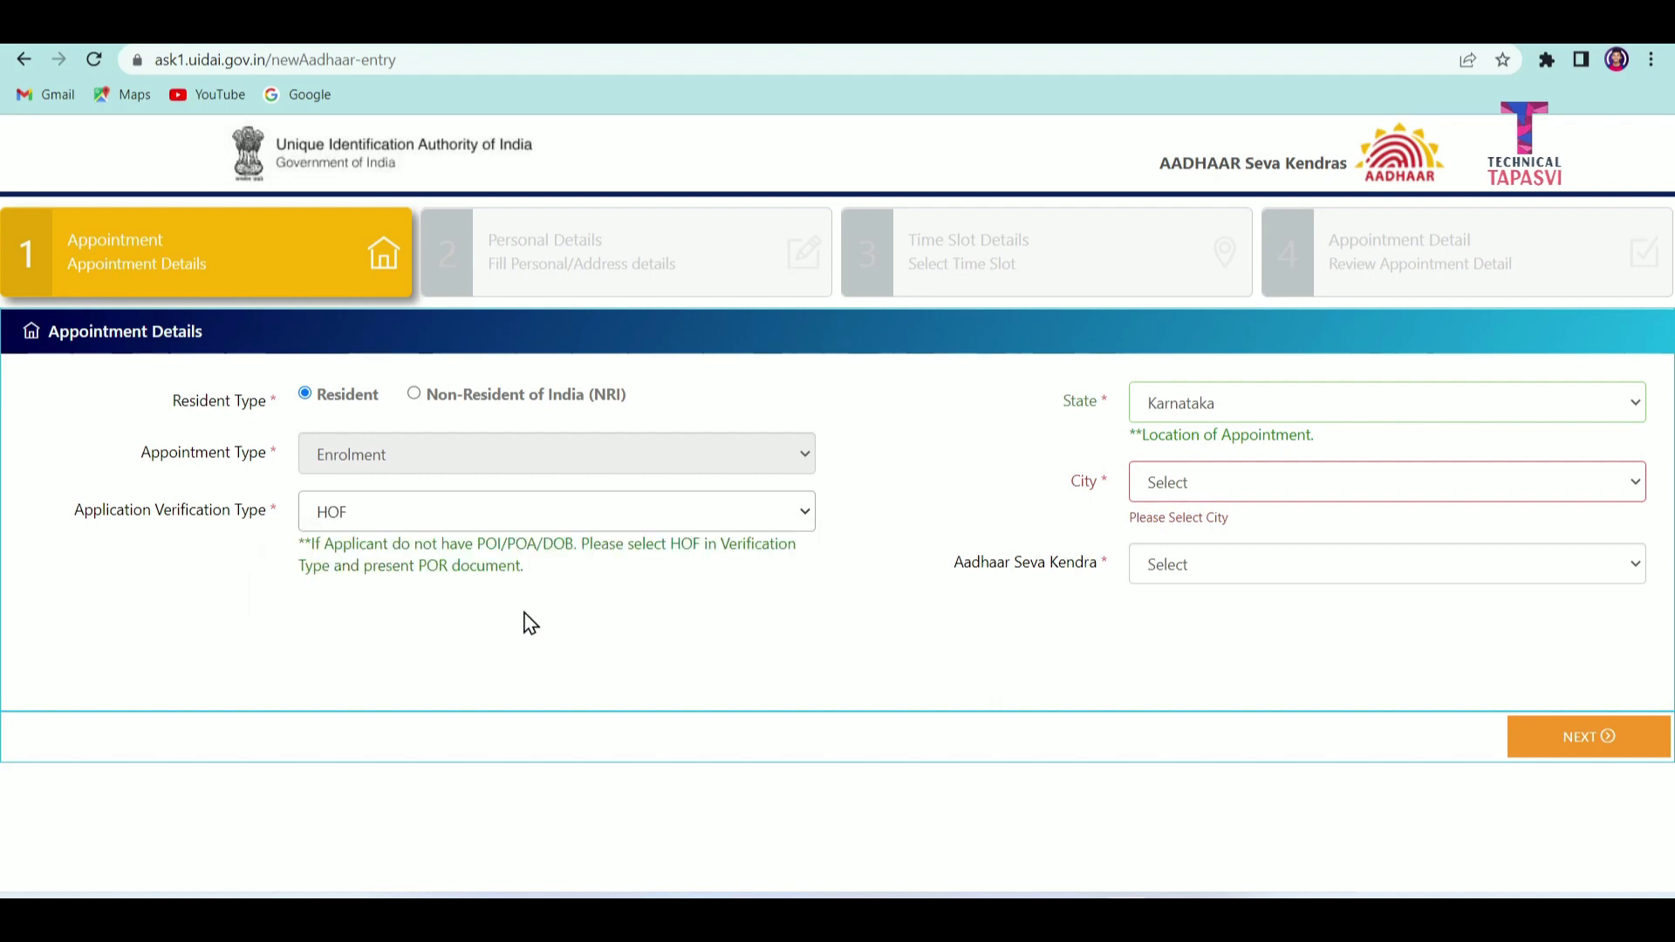
pyautogui.click(1197, 415)
pyautogui.click(1001, 483)
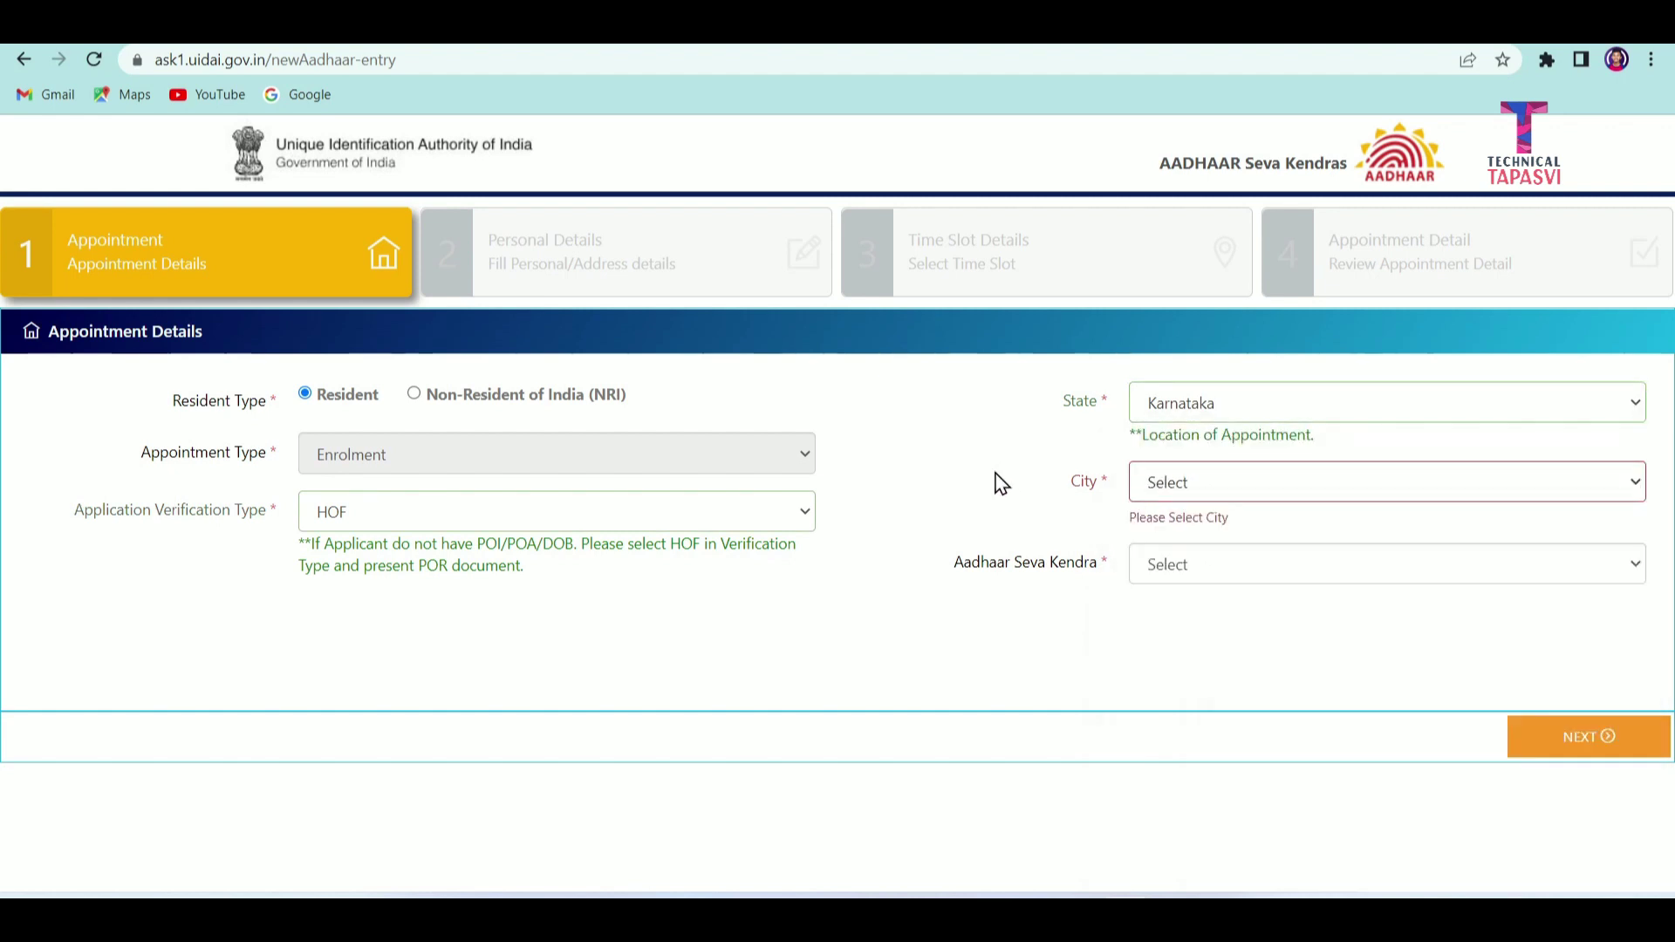
pyautogui.click(1267, 489)
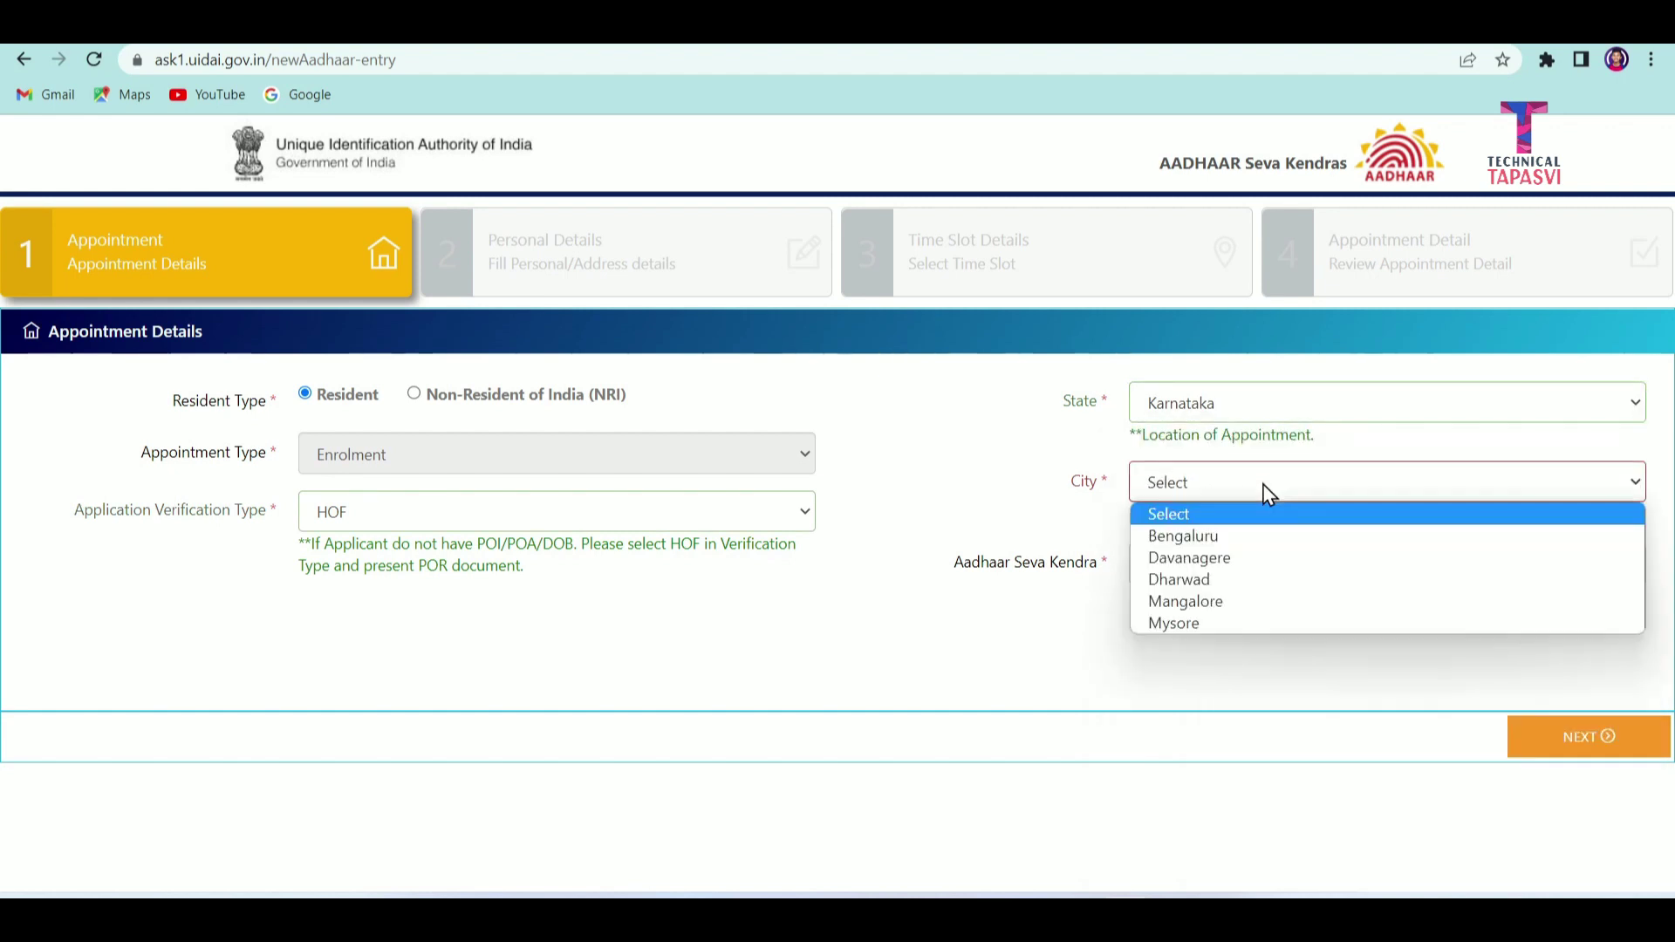
pyautogui.click(1264, 535)
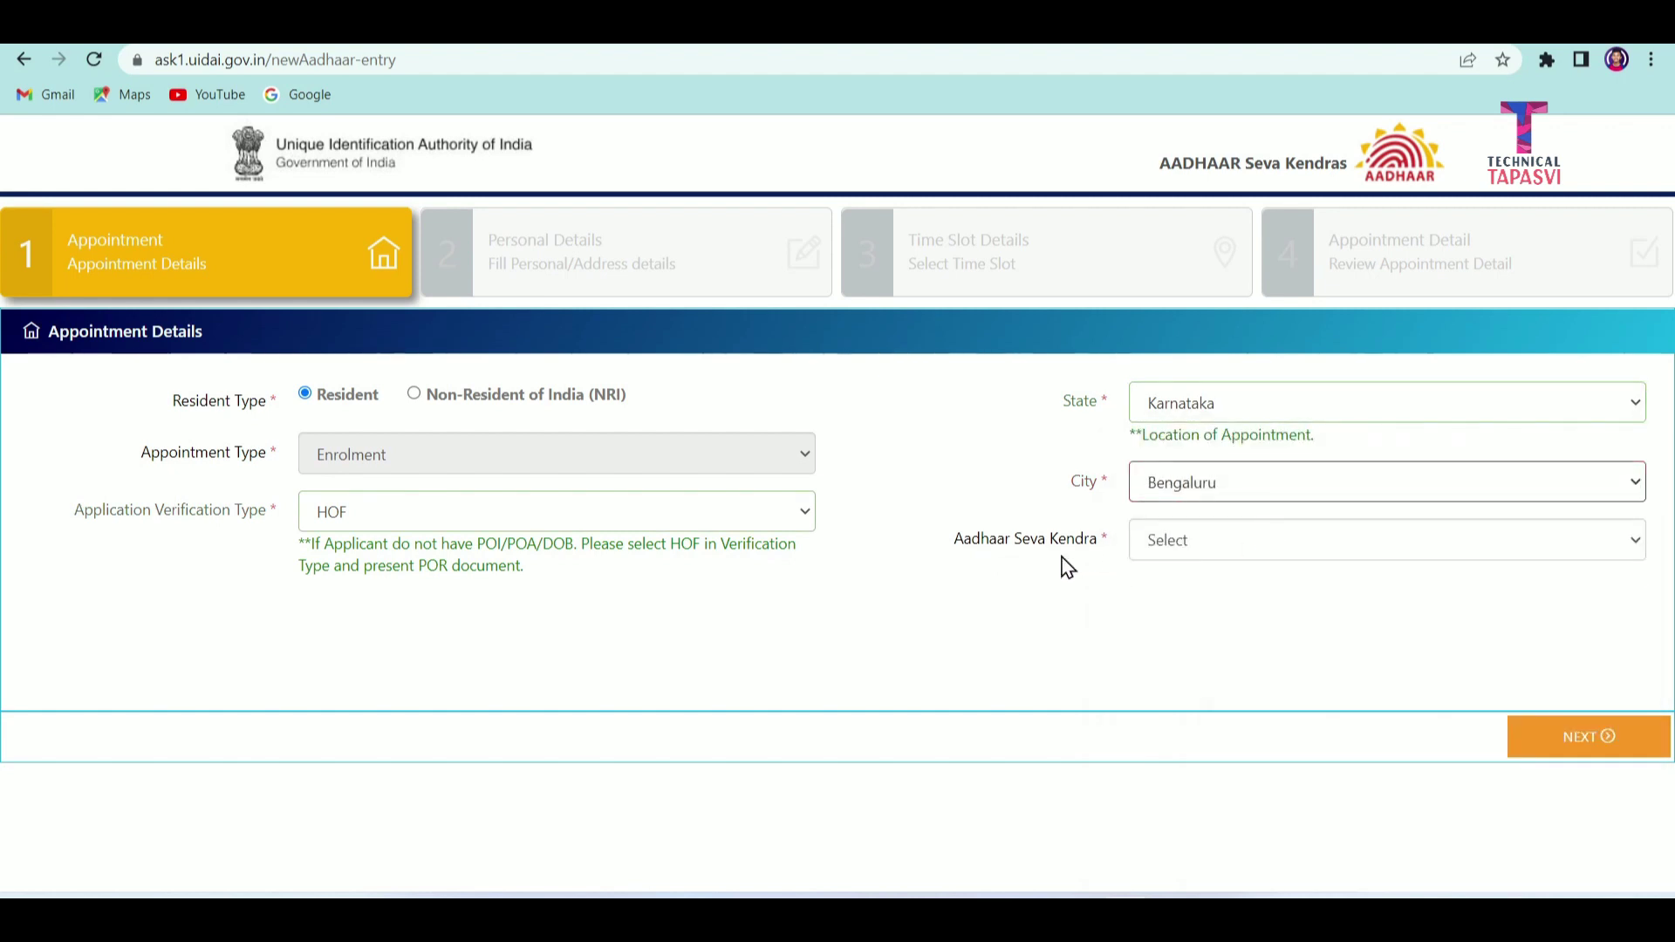
# Step: Select ASK BENGALURU as the Aadhaar Seva Kendra and advance to Personal Details
pyautogui.click(1238, 551)
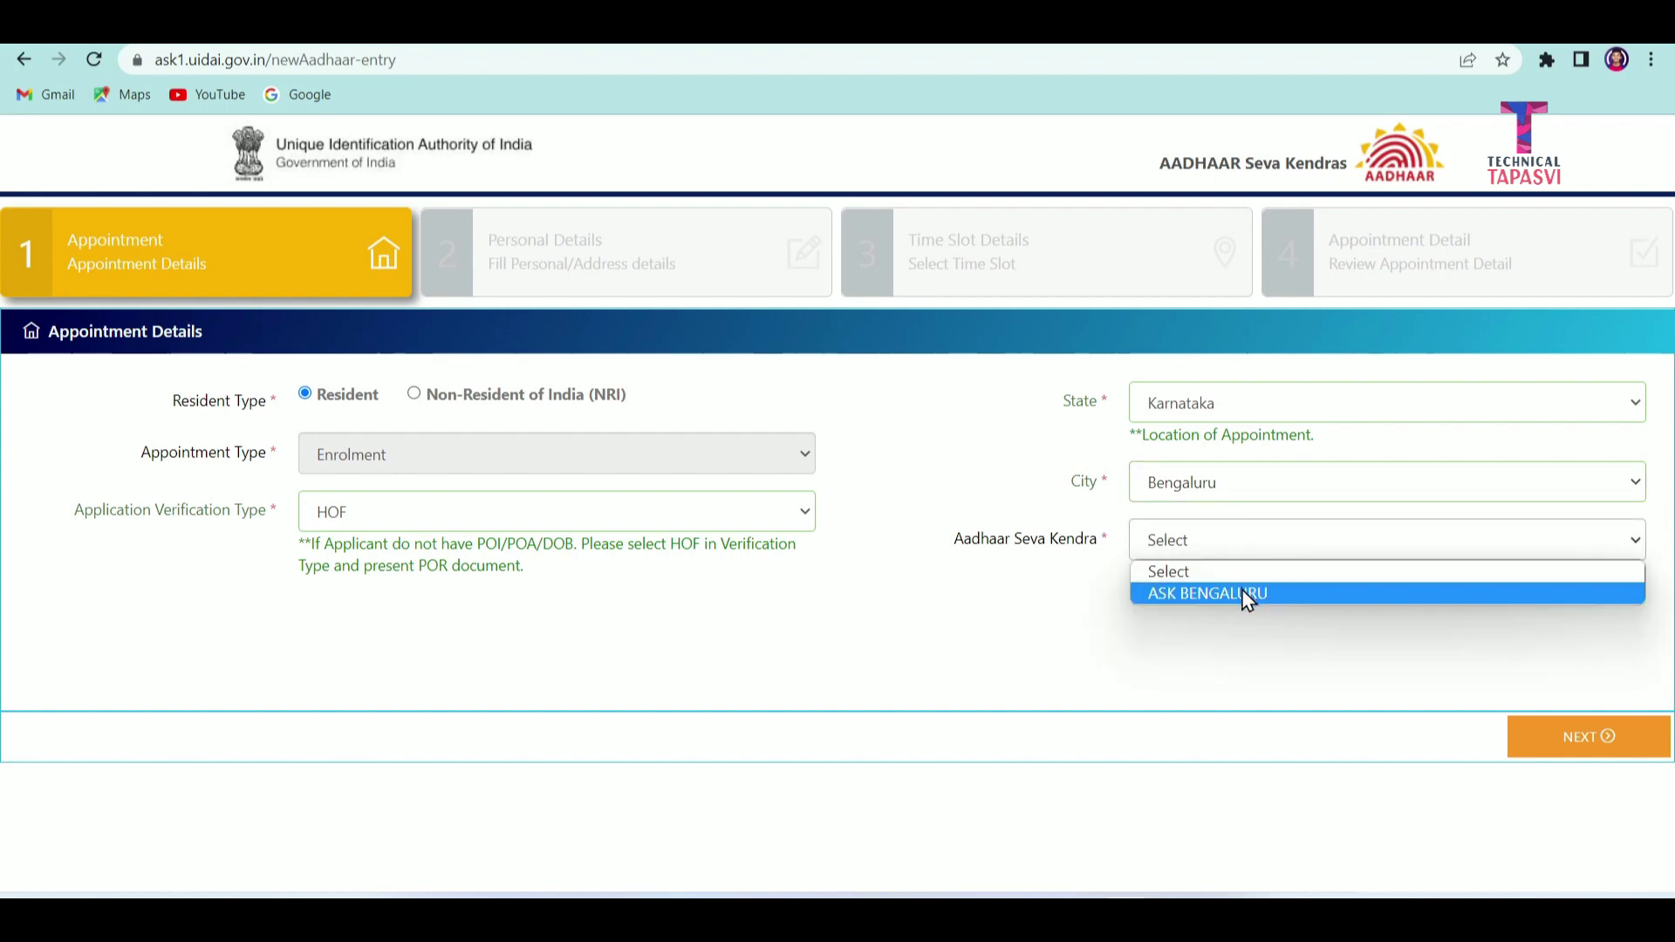
pyautogui.click(1243, 588)
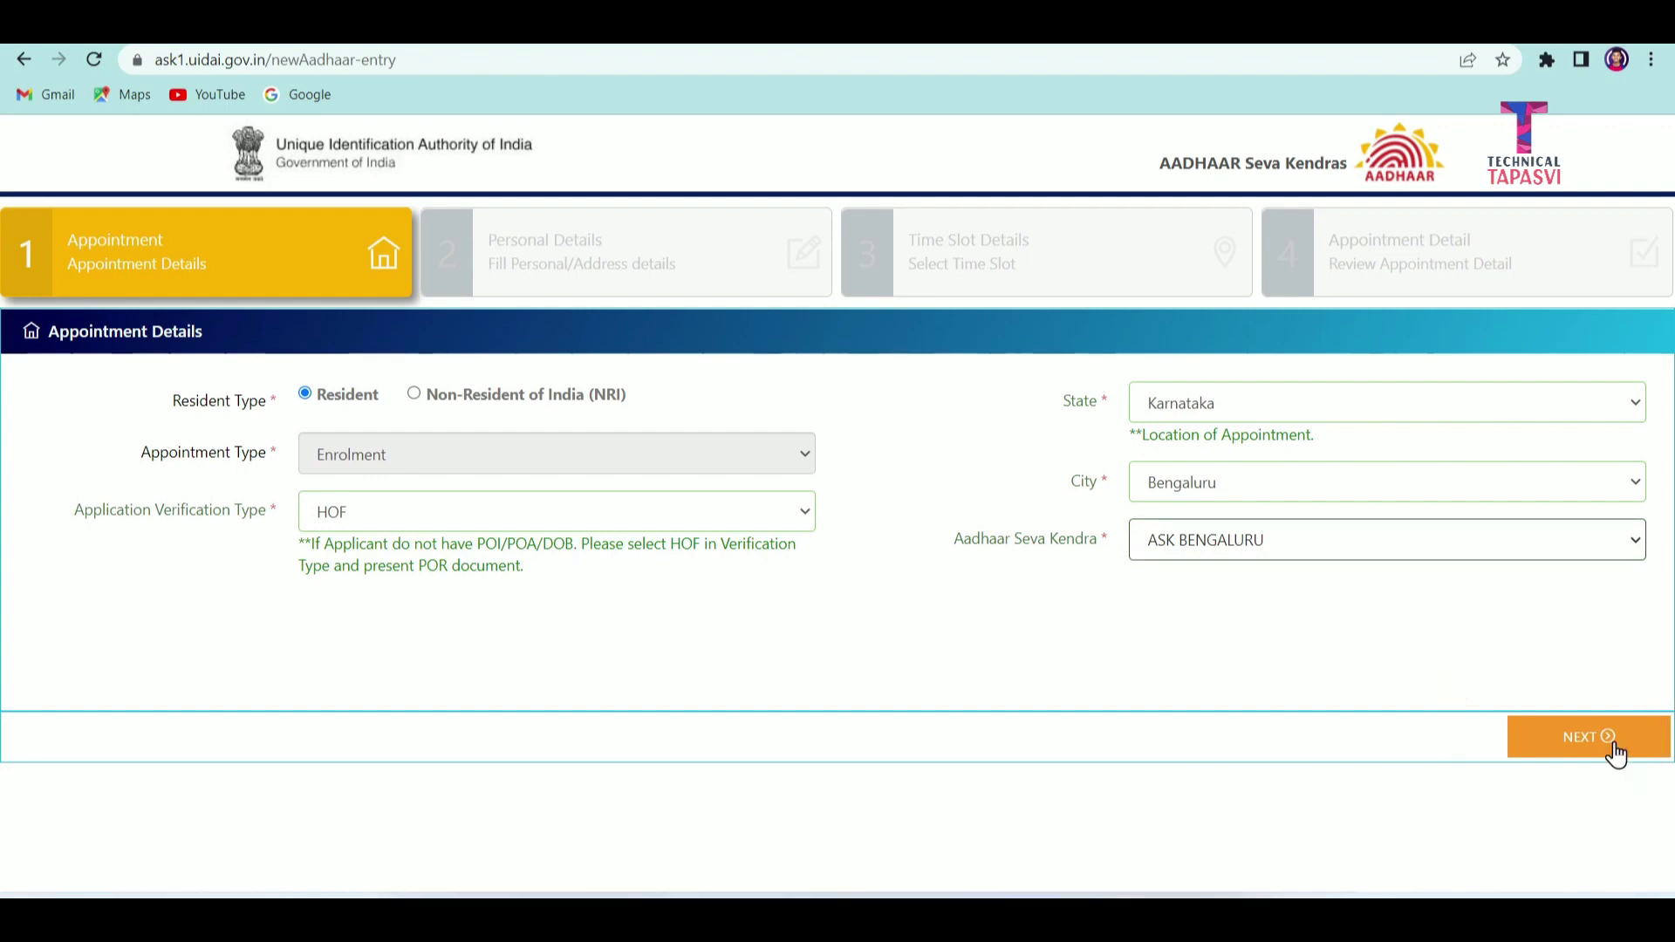
pyautogui.click(1609, 749)
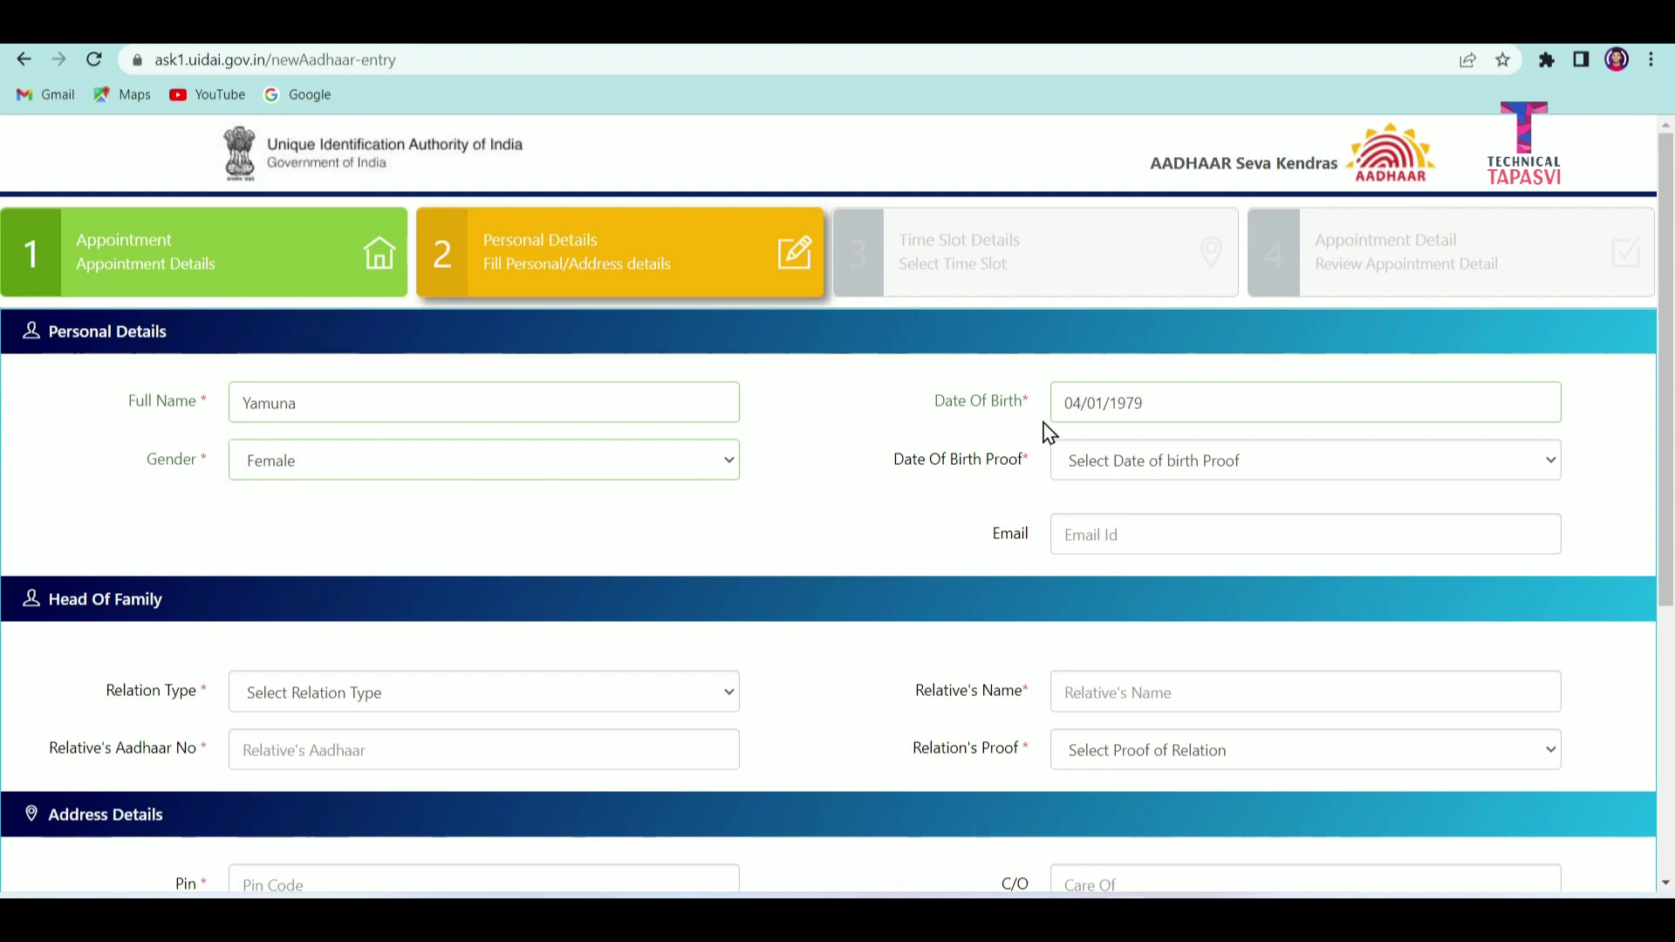
# Step: Keep gender Female, use the Group A Gazetted Officer certificate as DOB proof, and download its template
pyautogui.click(480, 477)
pyautogui.click(885, 500)
pyautogui.click(1120, 472)
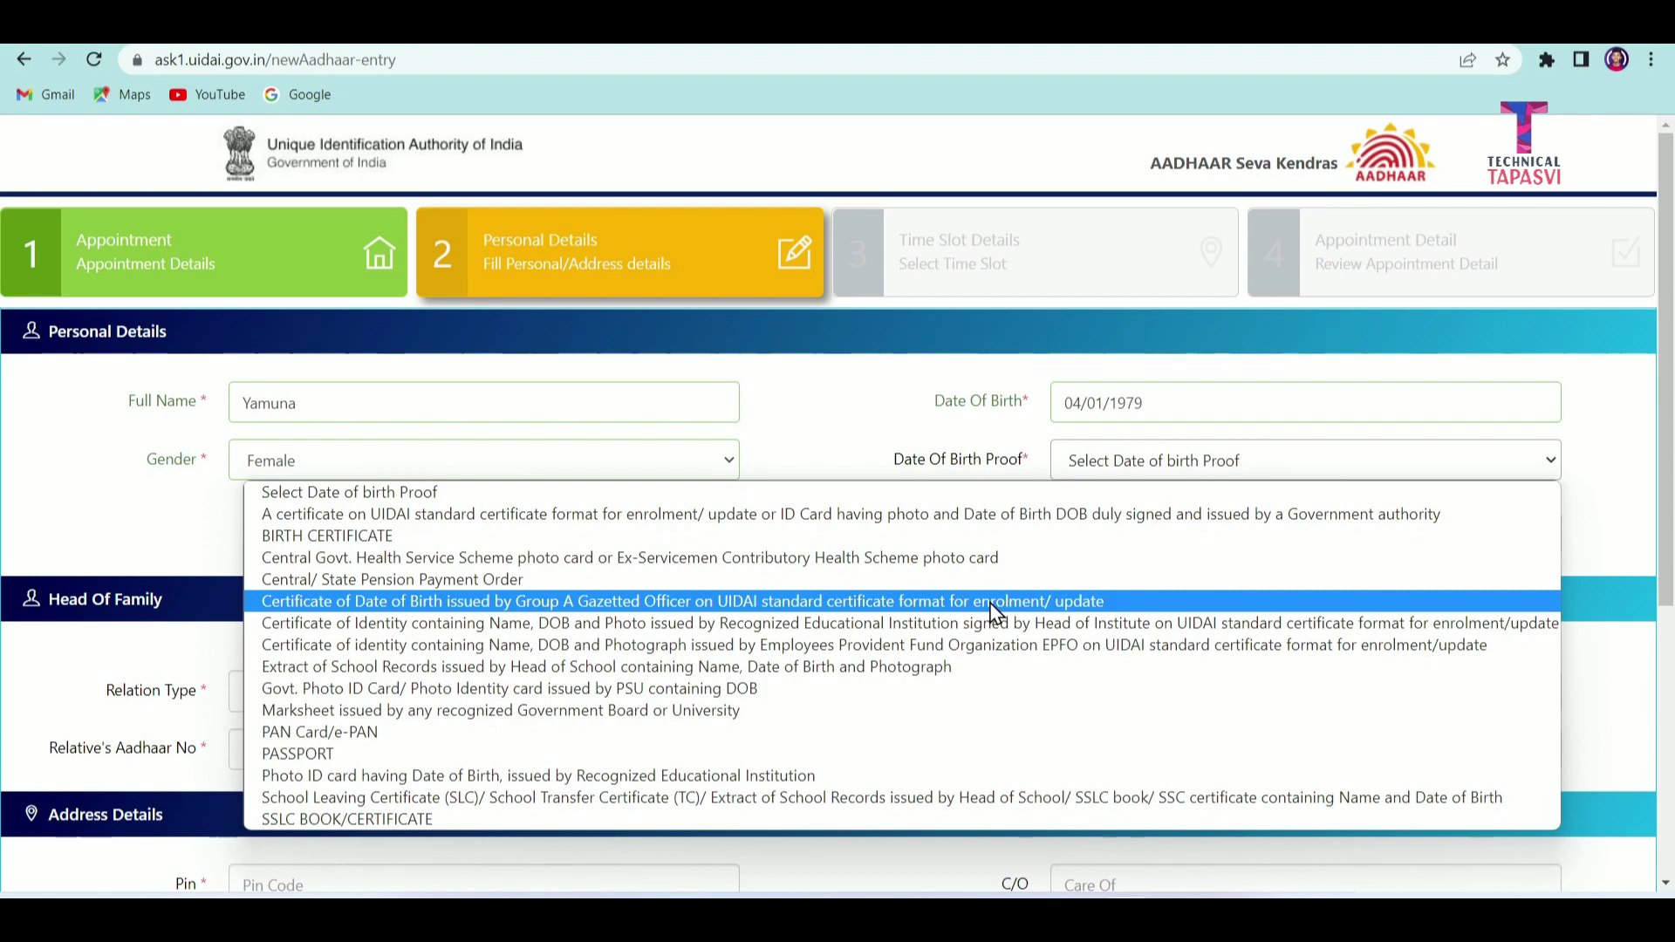
pyautogui.click(995, 601)
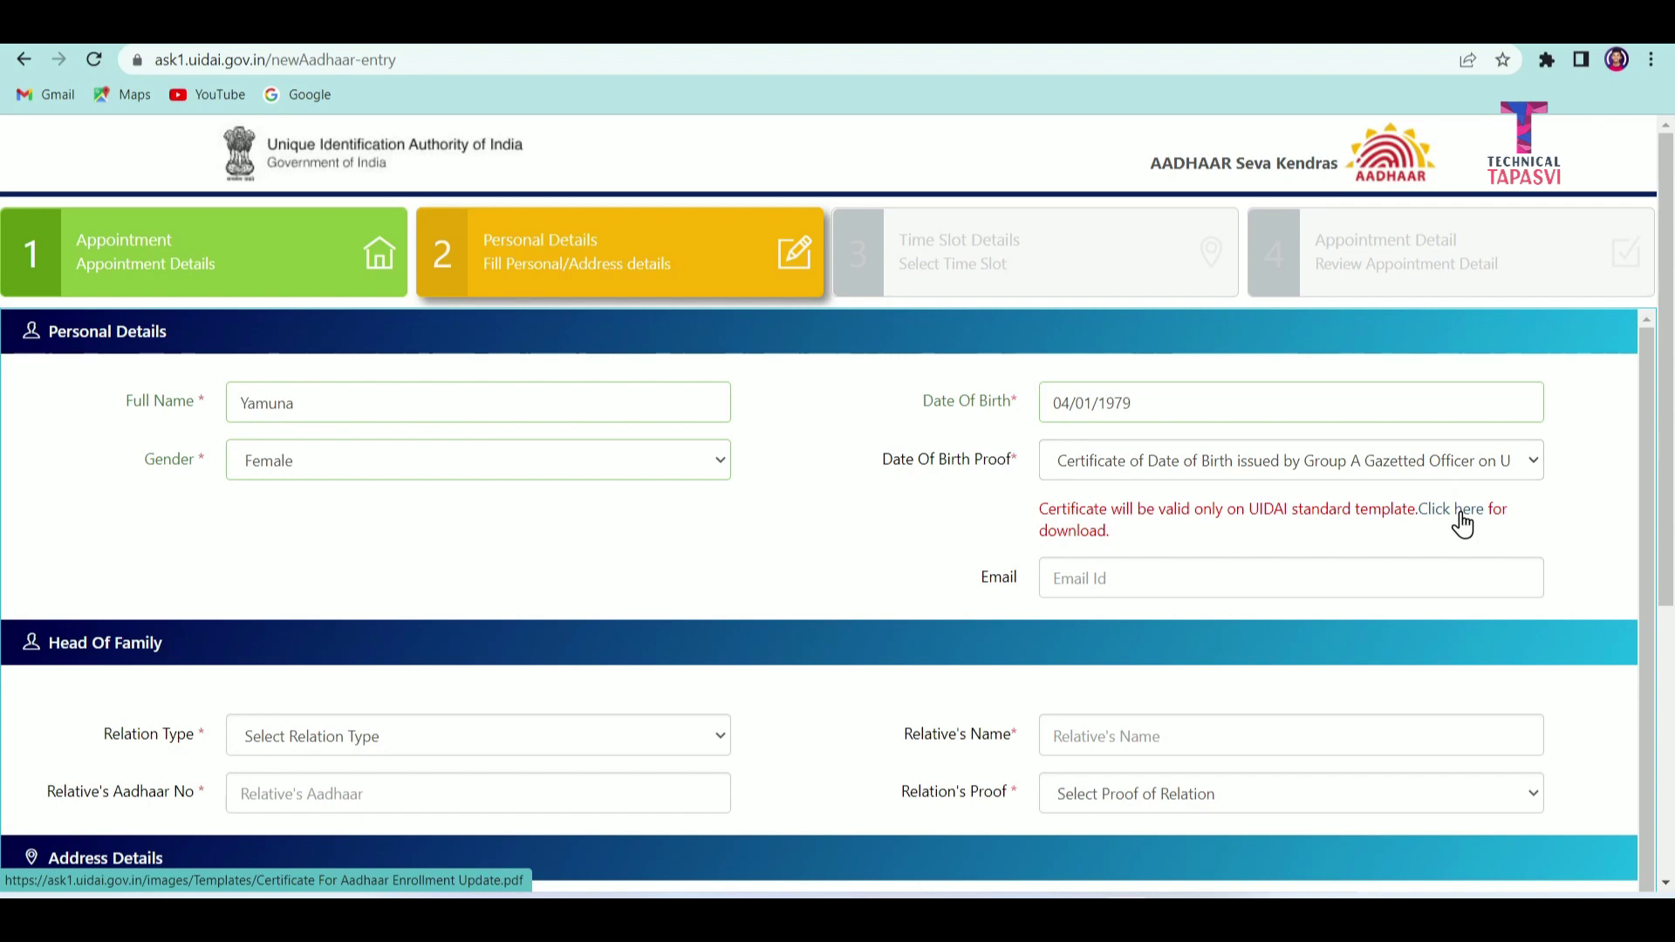
pyautogui.click(1463, 524)
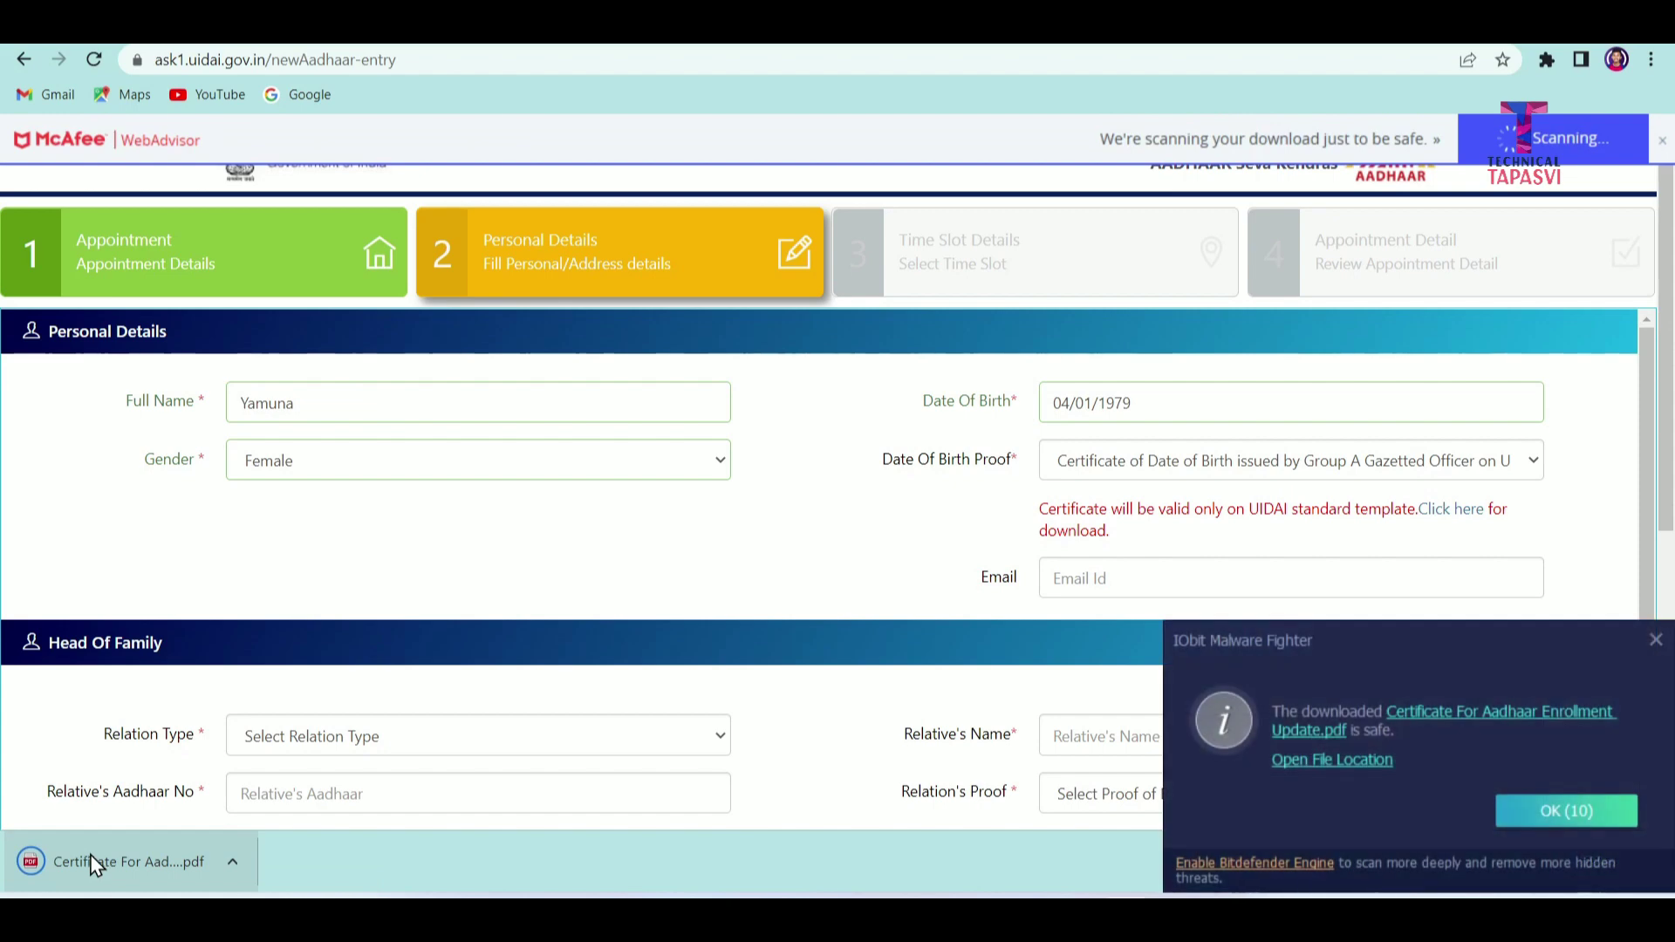
pyautogui.click(229, 868)
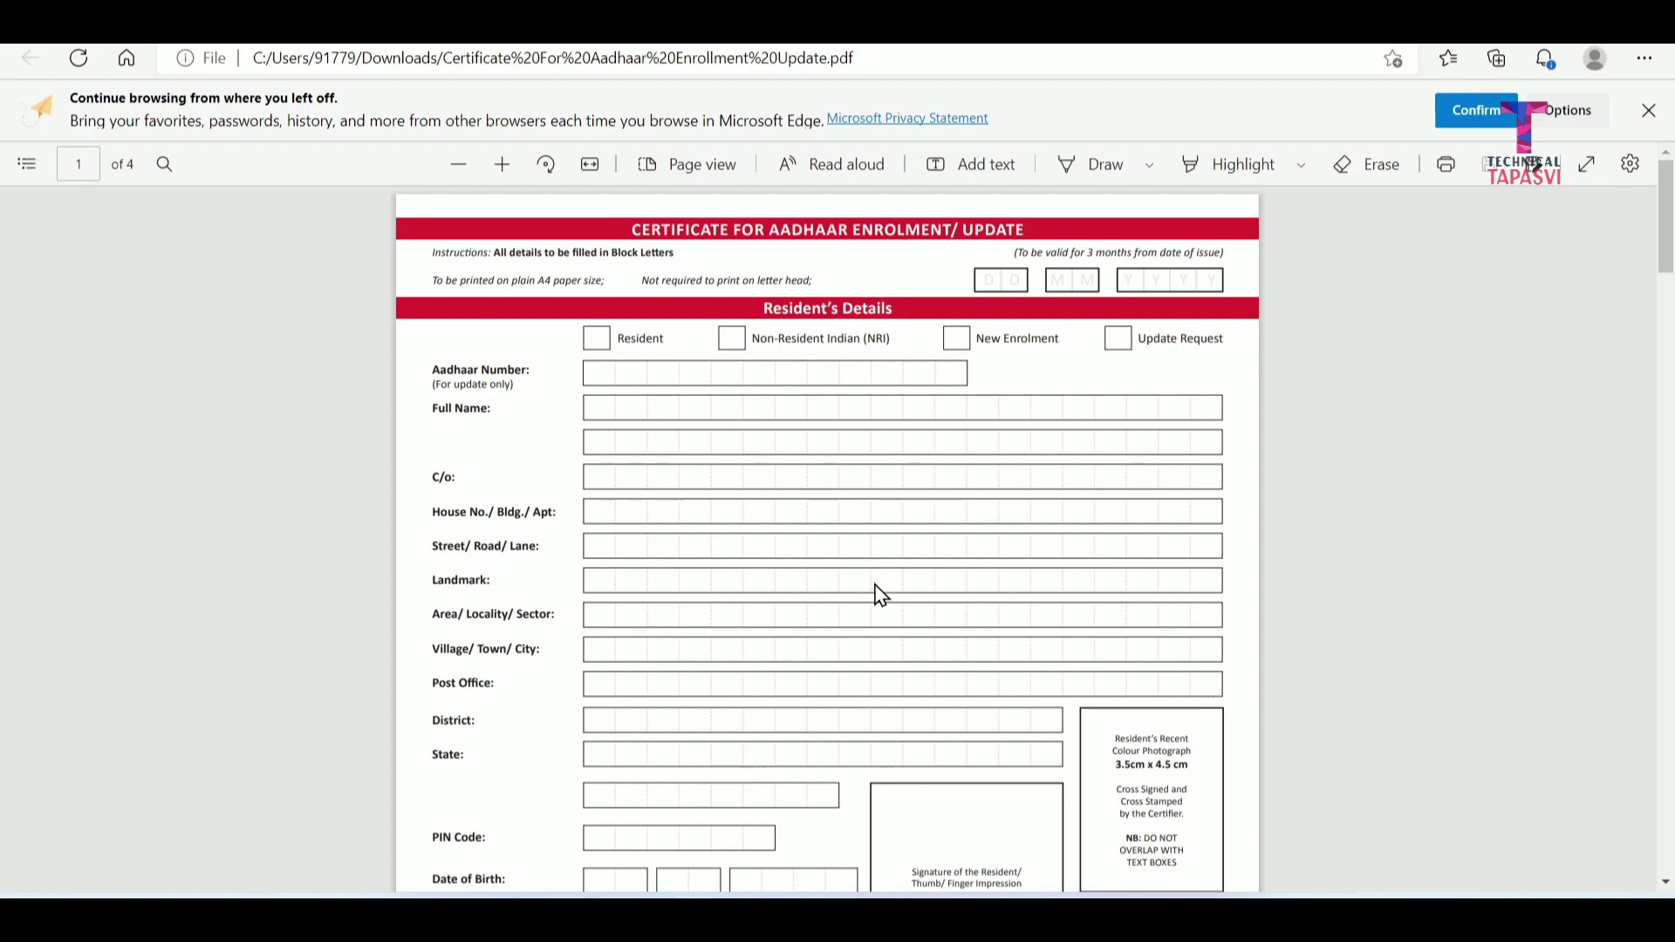
# Step: Scroll through the pages of the downloaded certificate PDF in Edge
pyautogui.scroll(-1, 879, 593)
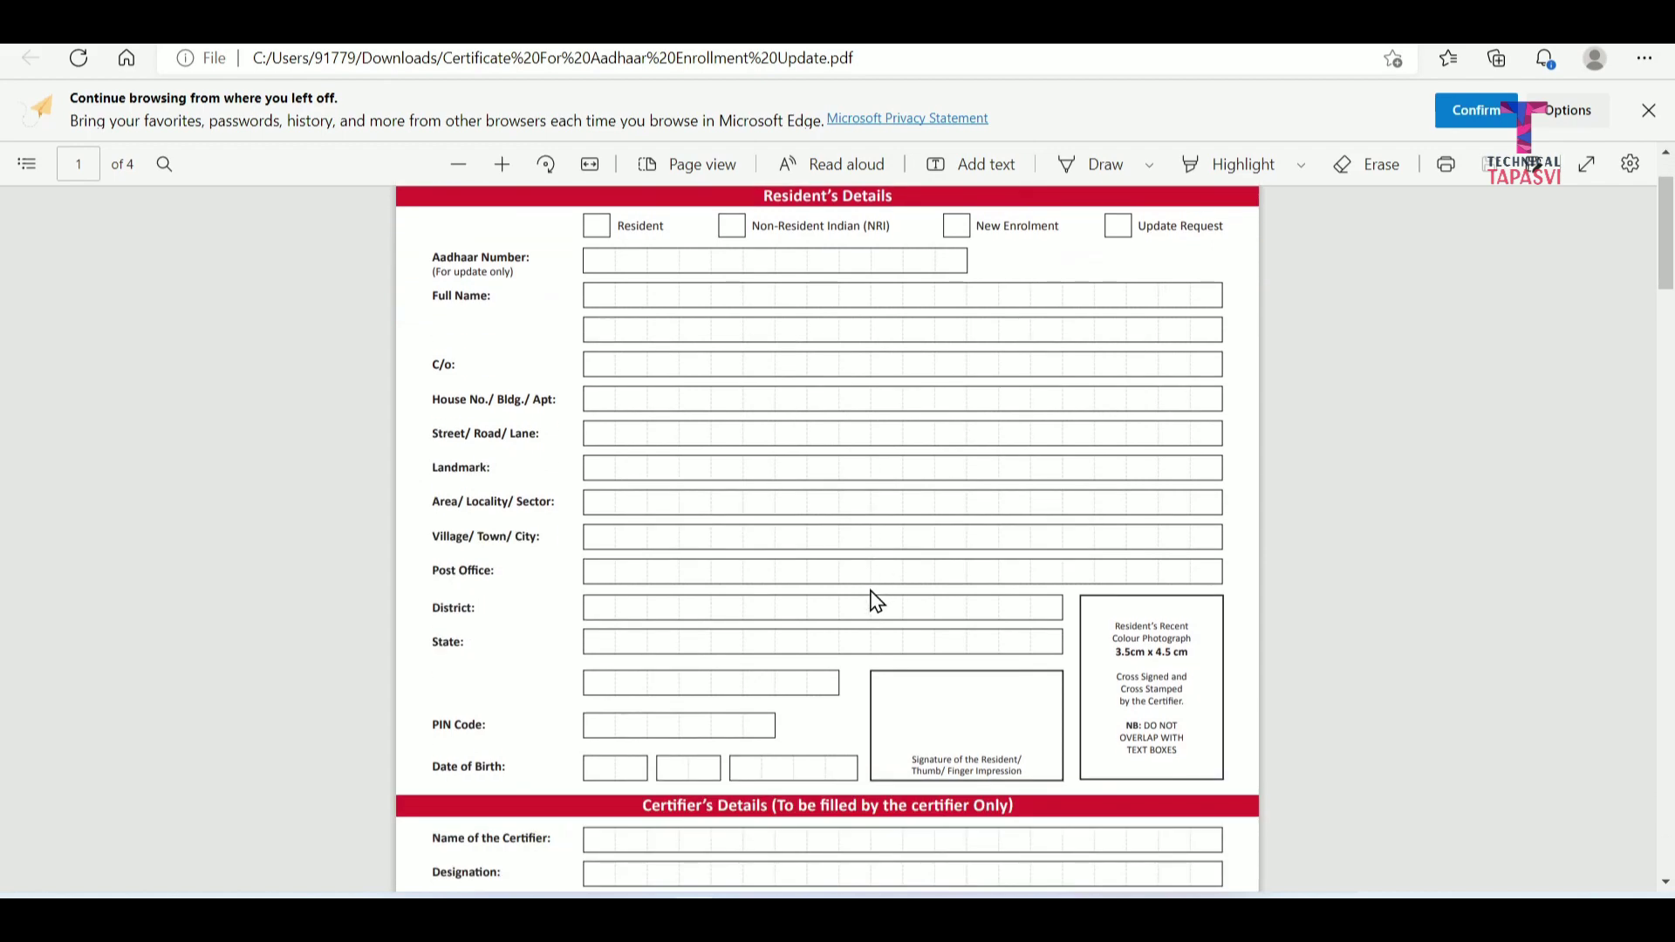
pyautogui.scroll(-3, 878, 595)
pyautogui.scroll(-1, 875, 608)
pyautogui.scroll(-5, 872, 602)
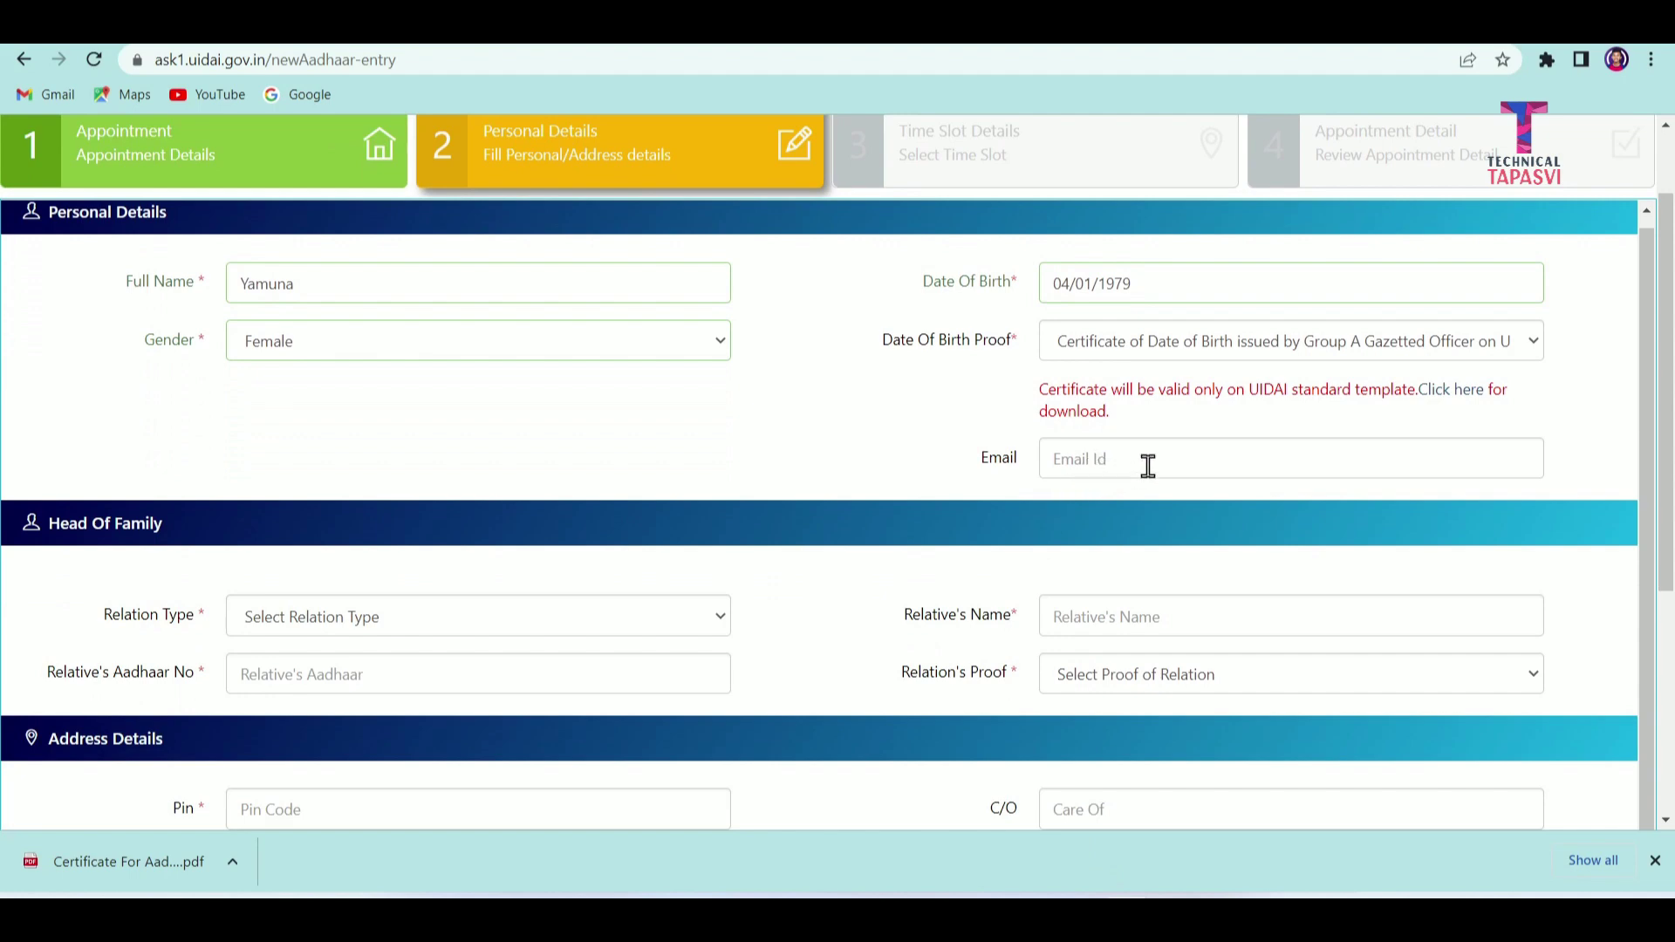
# Step: Set relation type to Father with Ration card/PDS Card as the relation proof
pyautogui.click(535, 631)
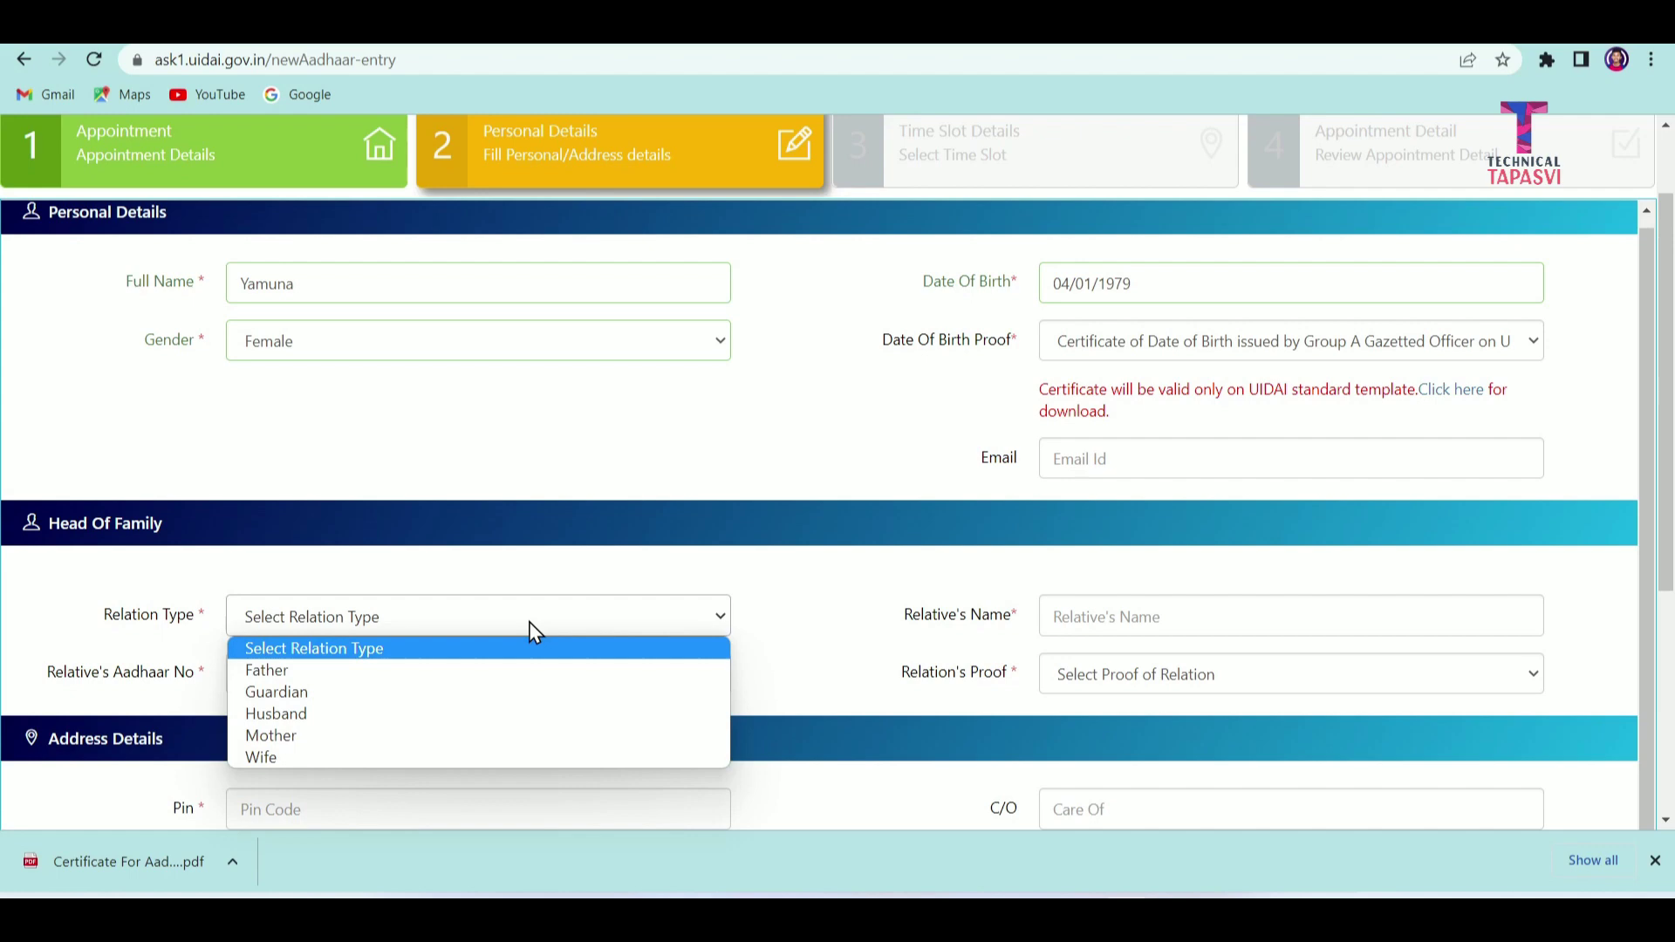
pyautogui.click(516, 671)
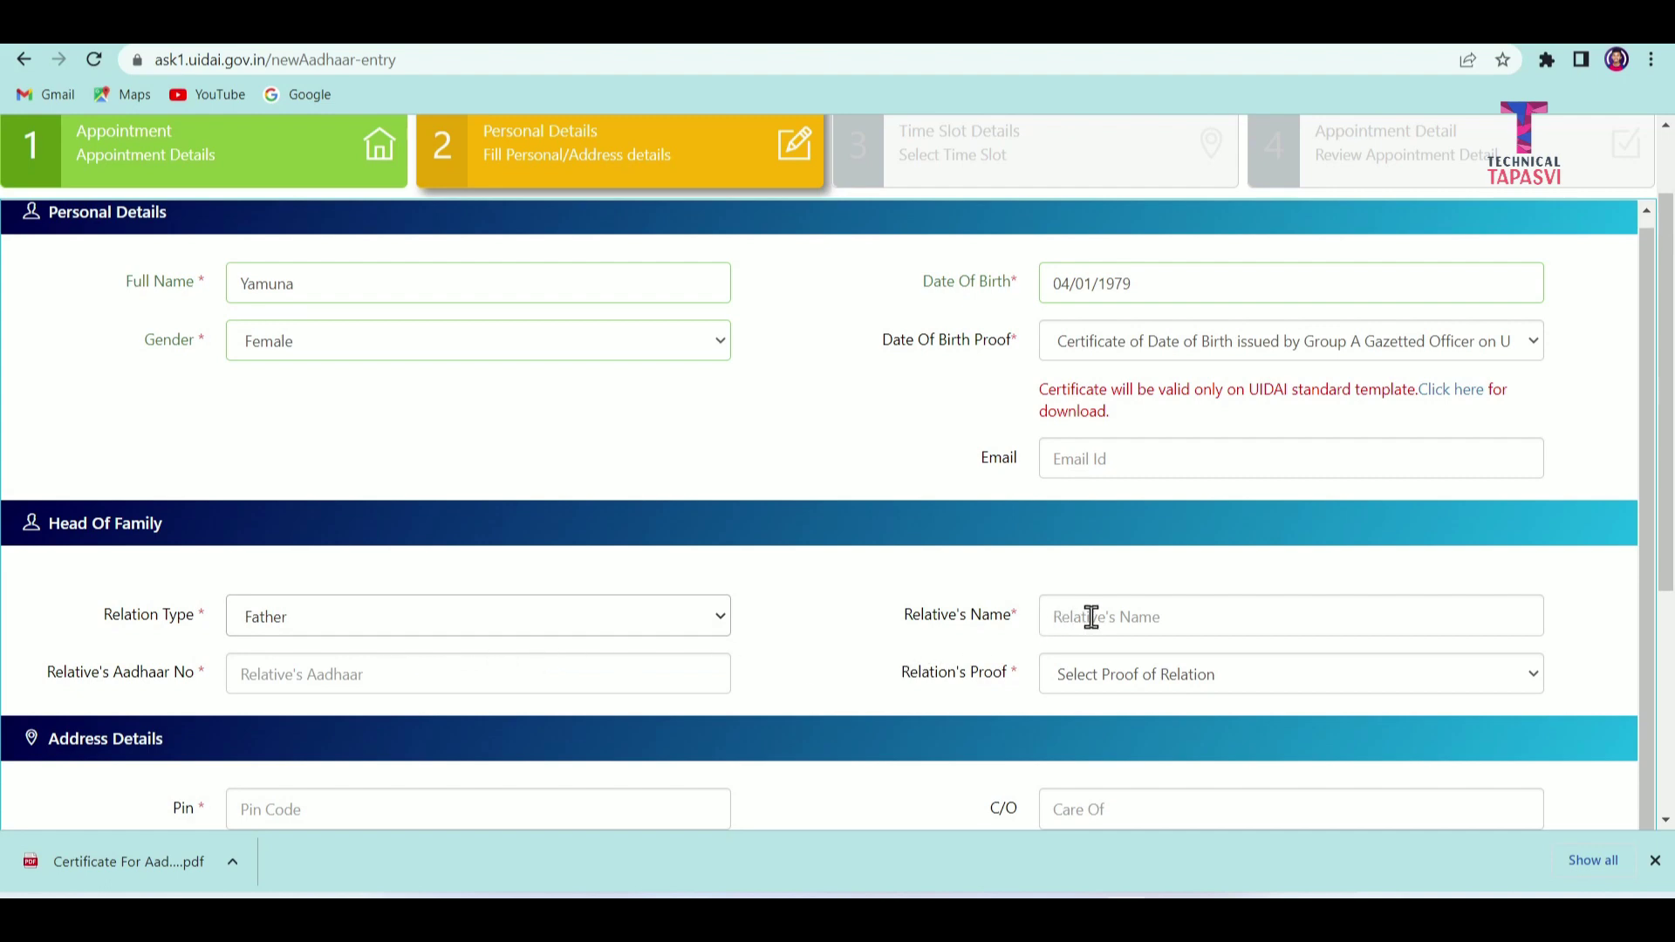
pyautogui.click(1108, 695)
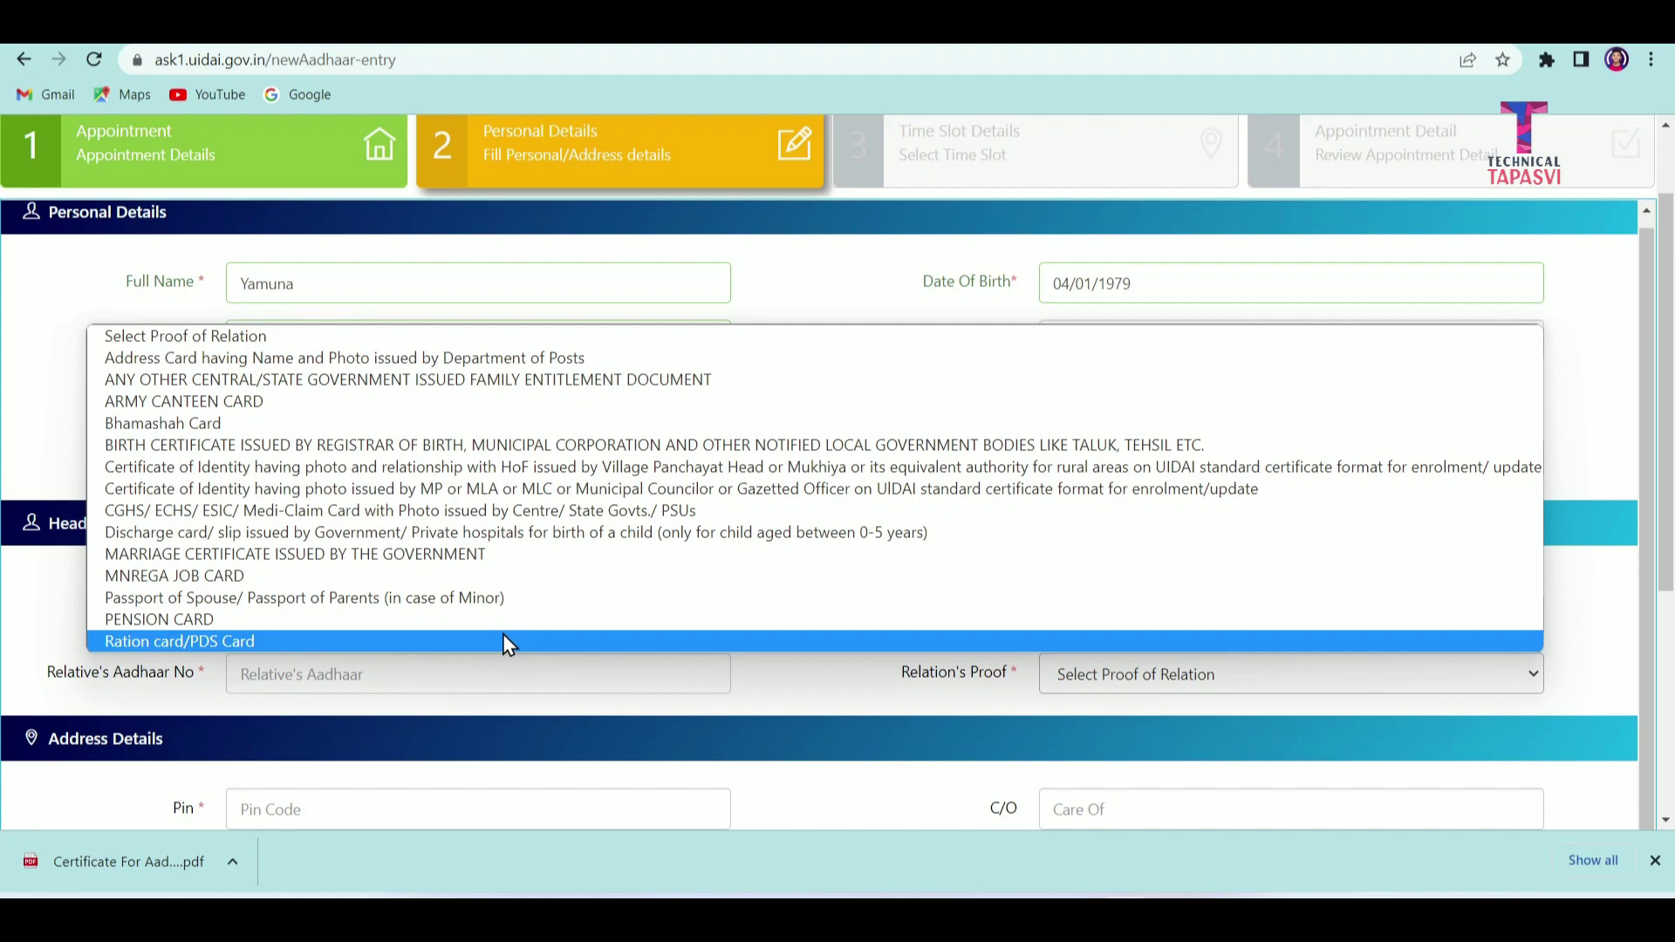
pyautogui.click(503, 642)
pyautogui.scroll(-2, 180, 587)
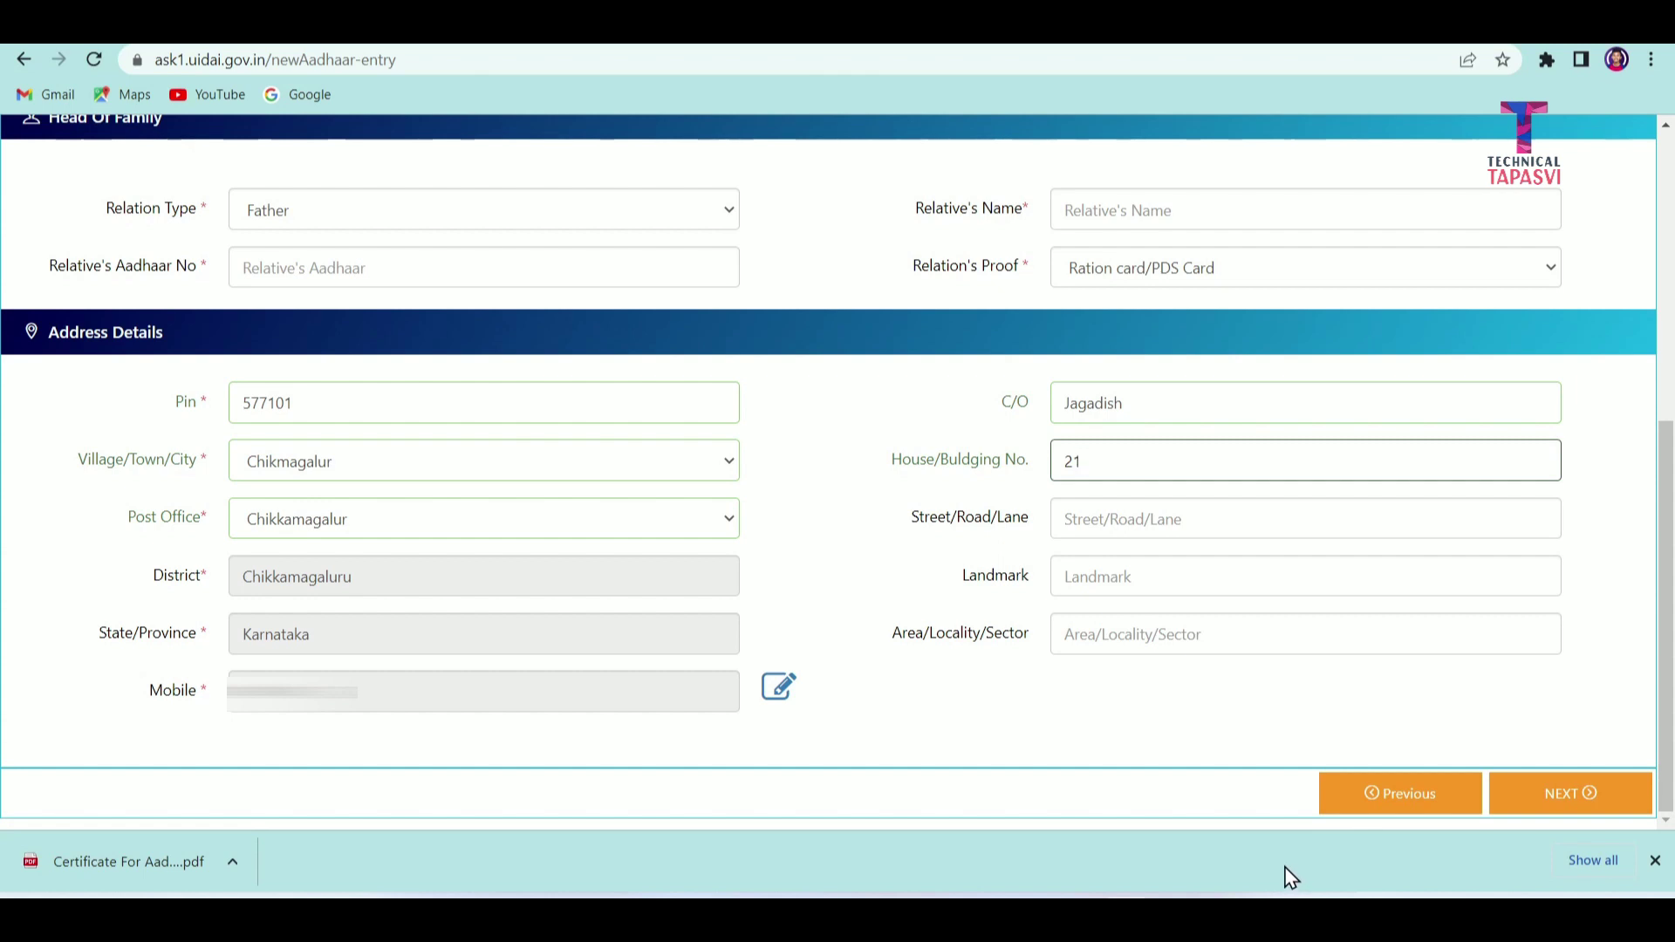
# Step: Book the 11:40–12:00 slot on 10 September 2022 and scroll the Application Review
pyautogui.click(1563, 809)
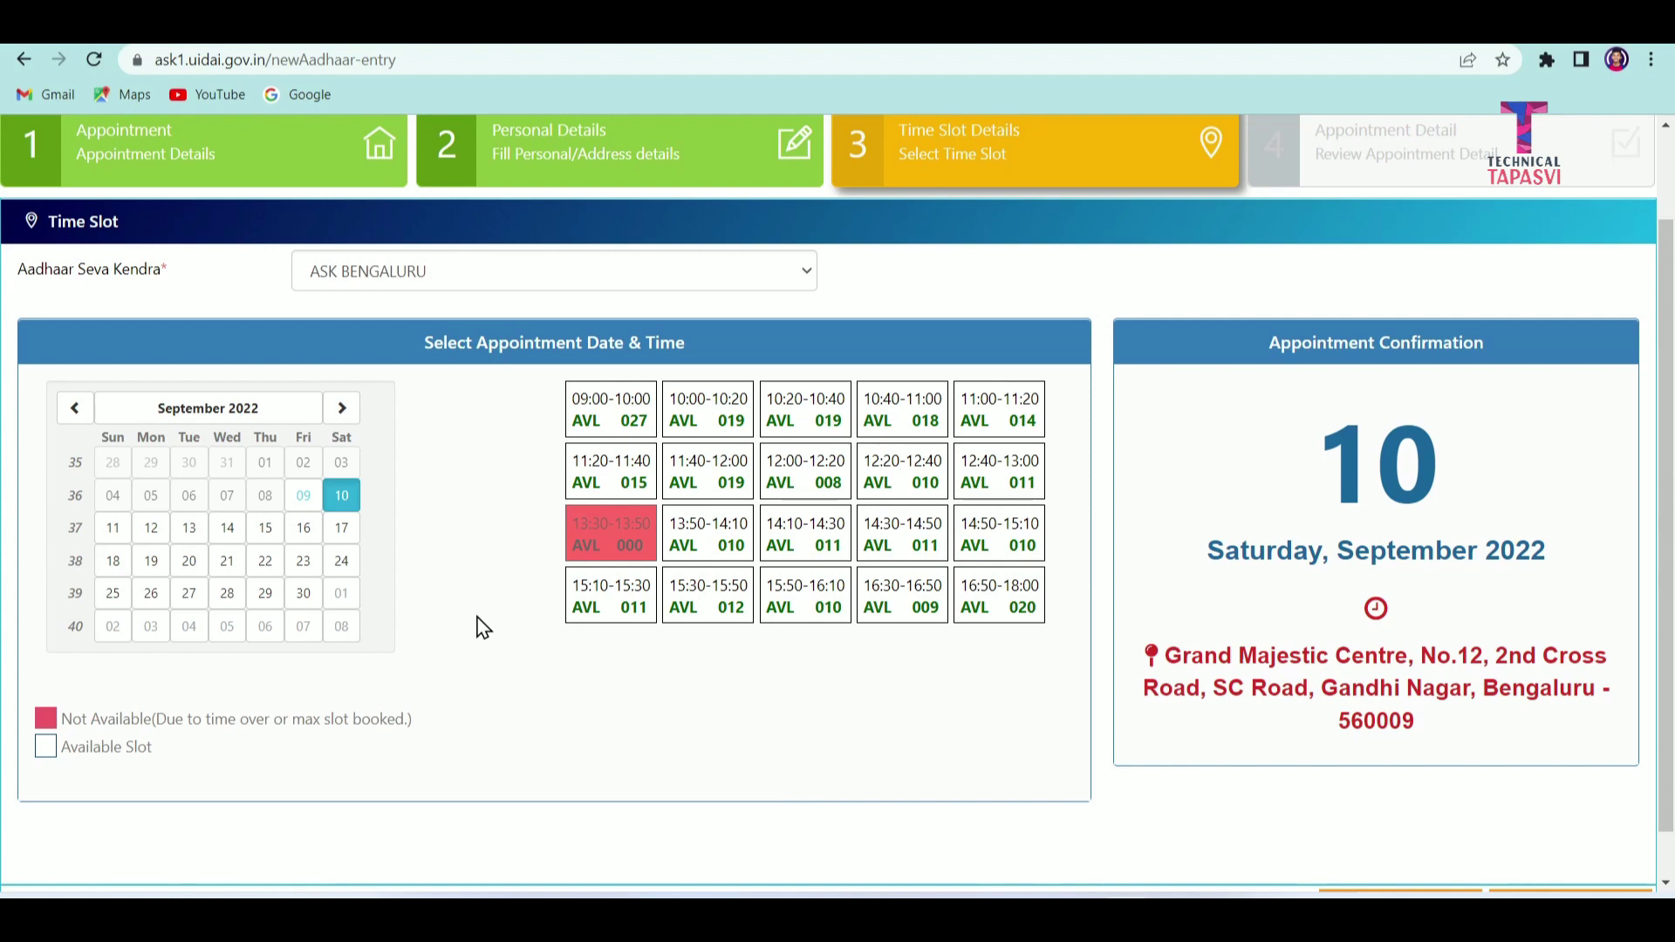
pyautogui.click(708, 491)
pyautogui.scroll(-1, 681, 610)
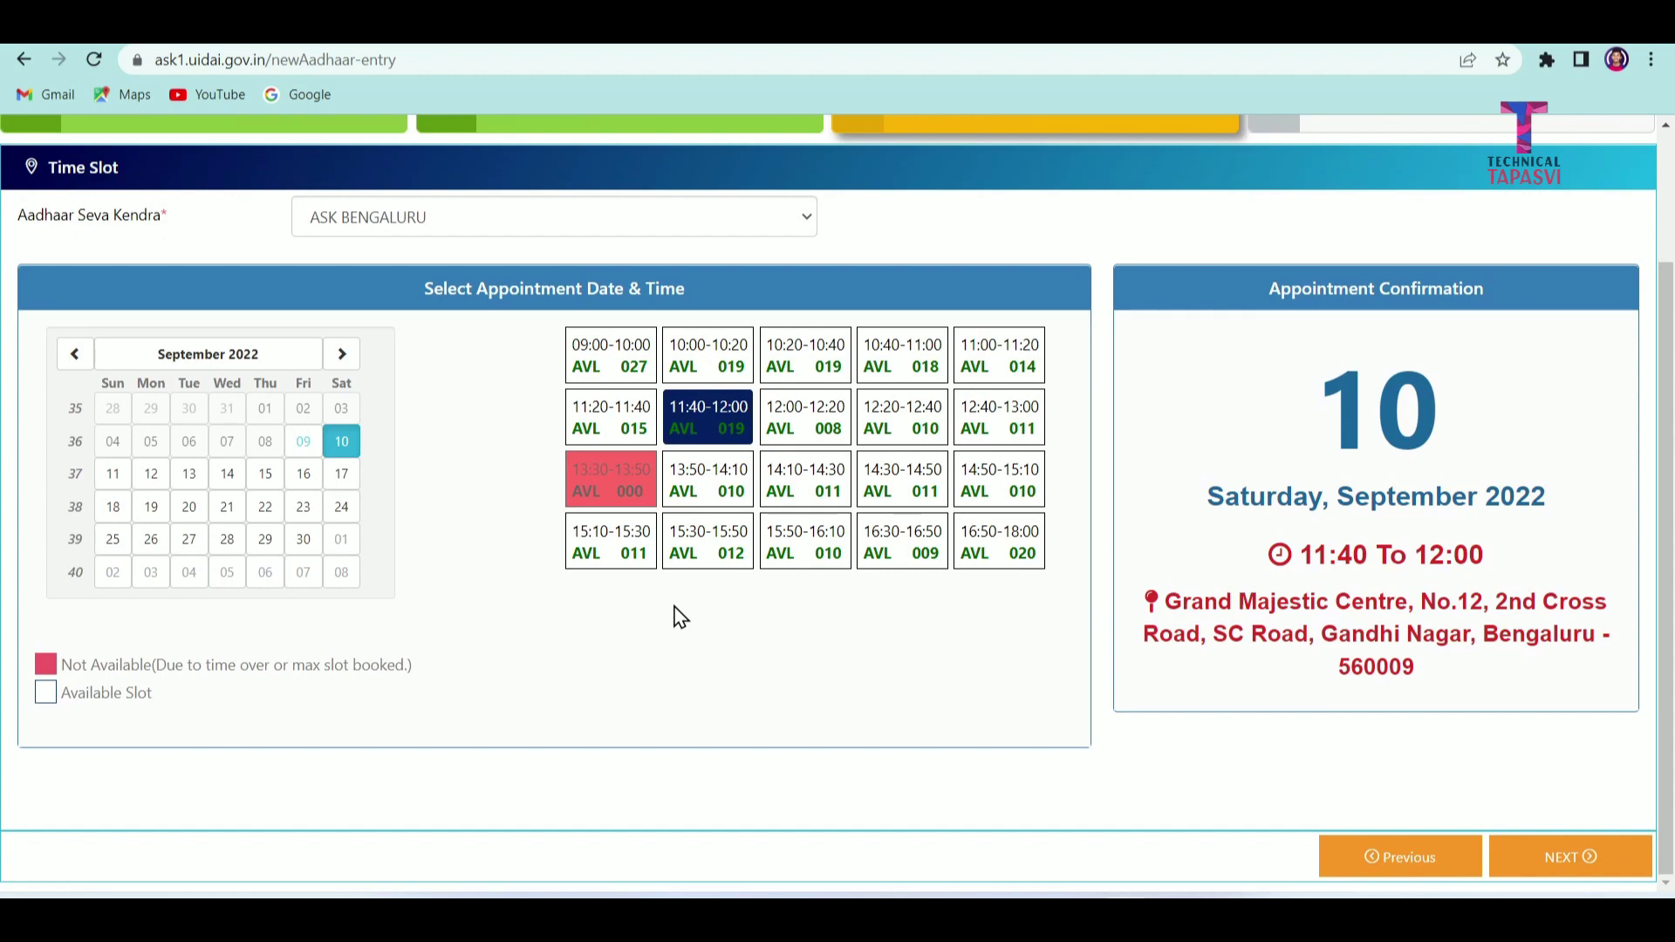
pyautogui.click(1584, 856)
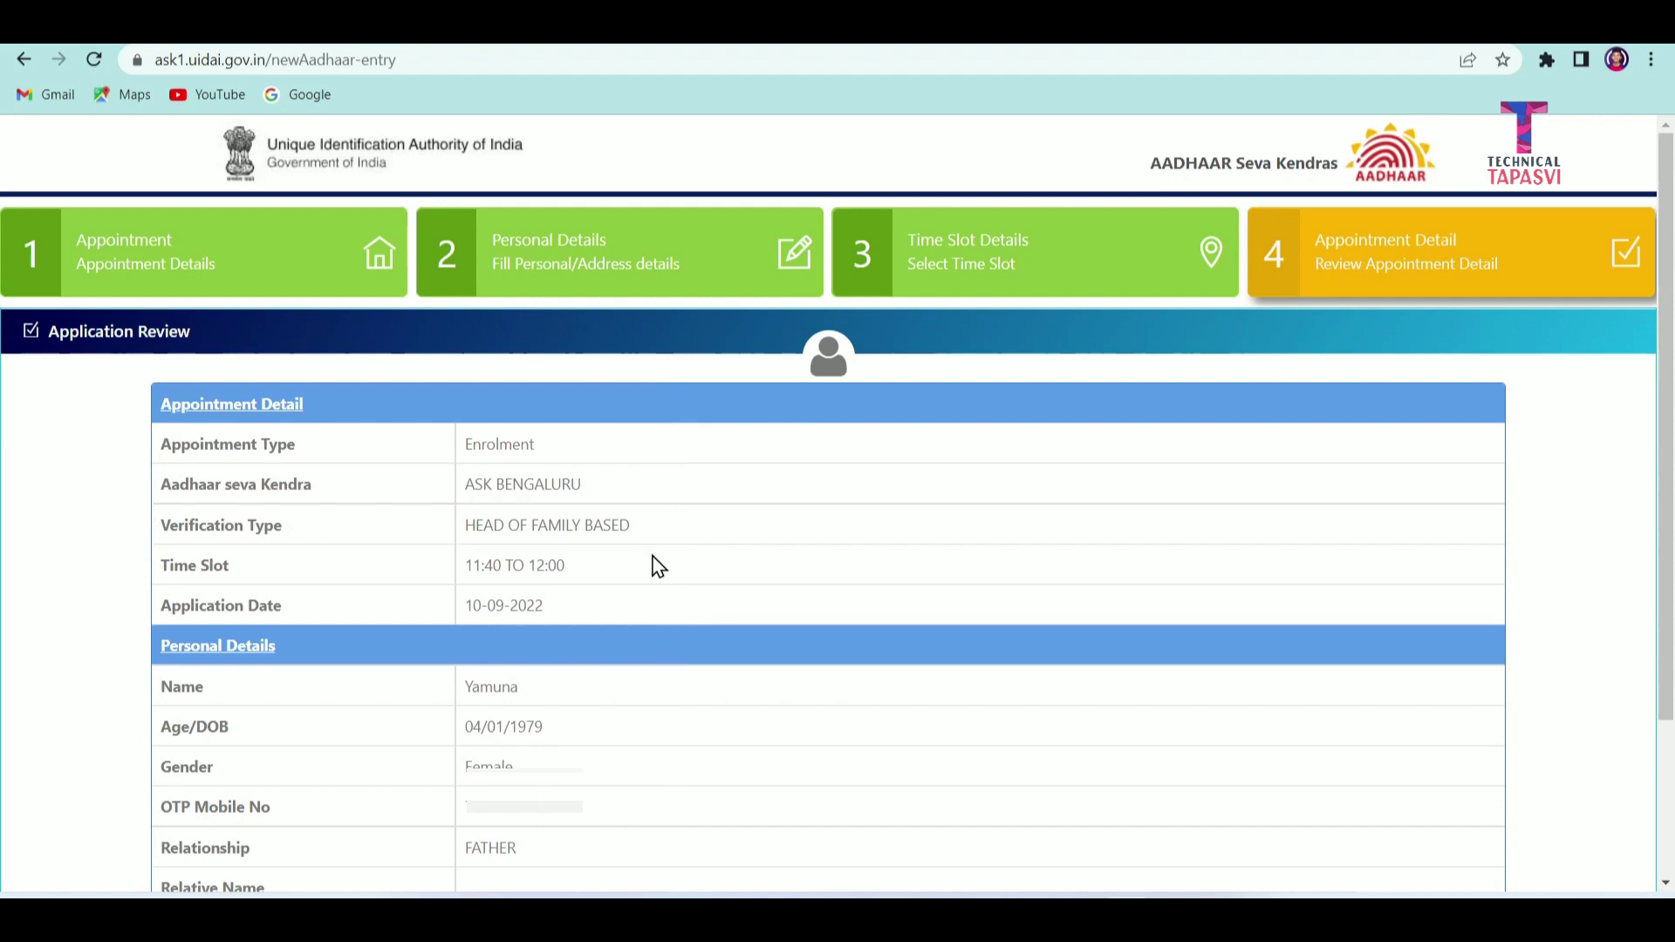
pyautogui.scroll(-3, 658, 567)
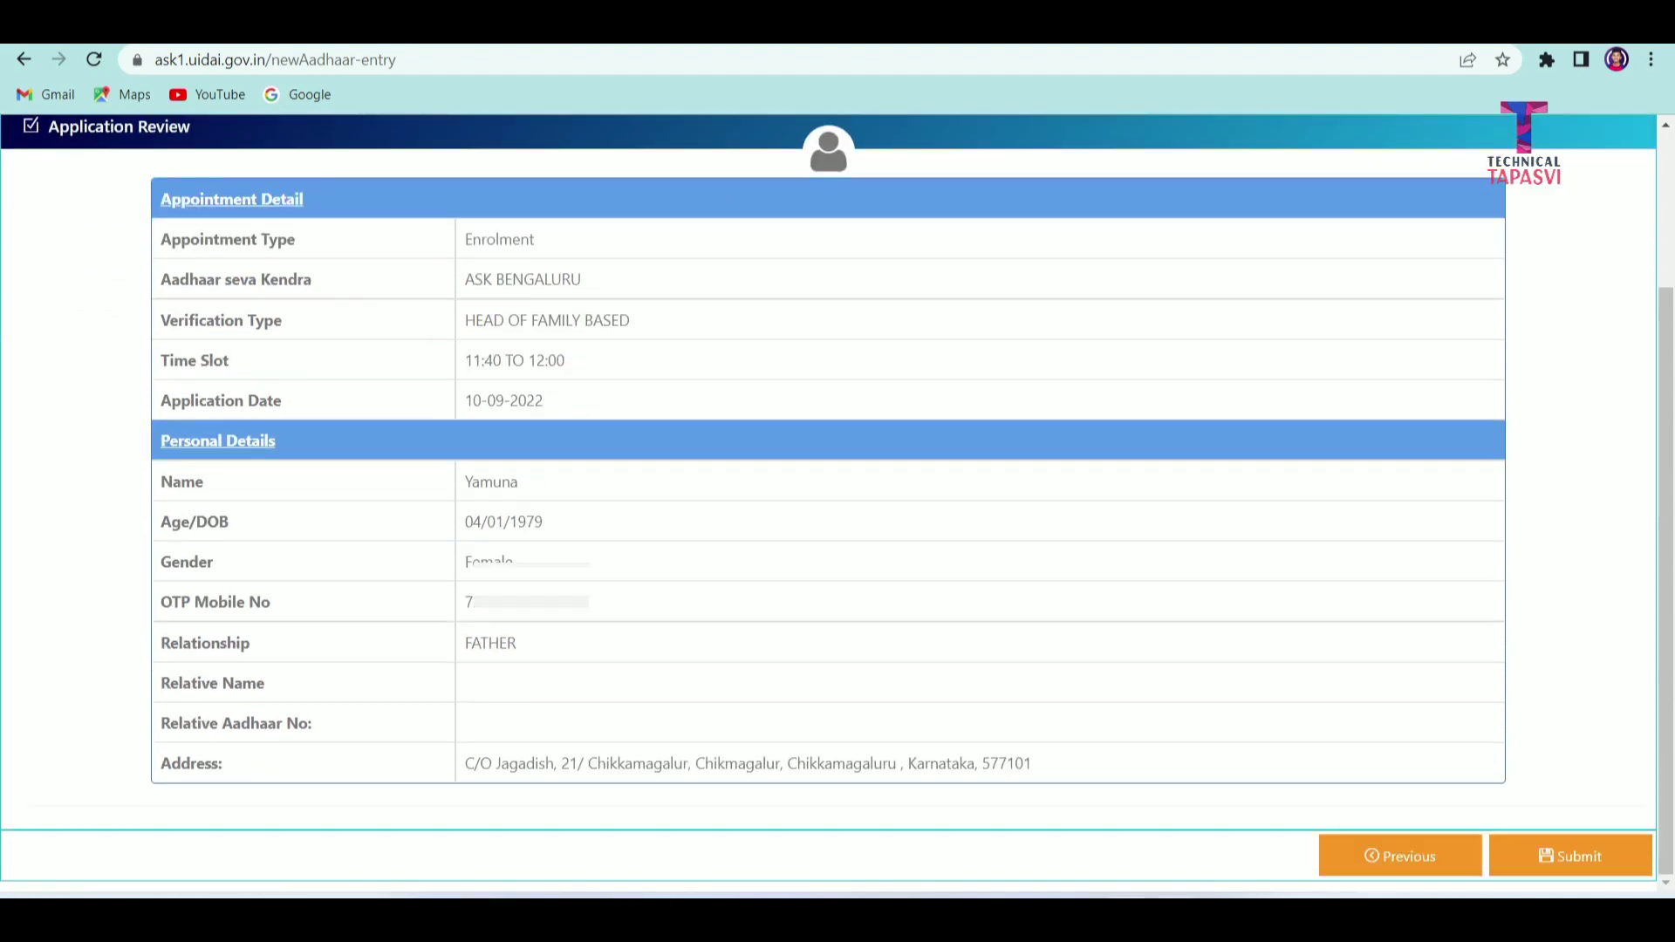